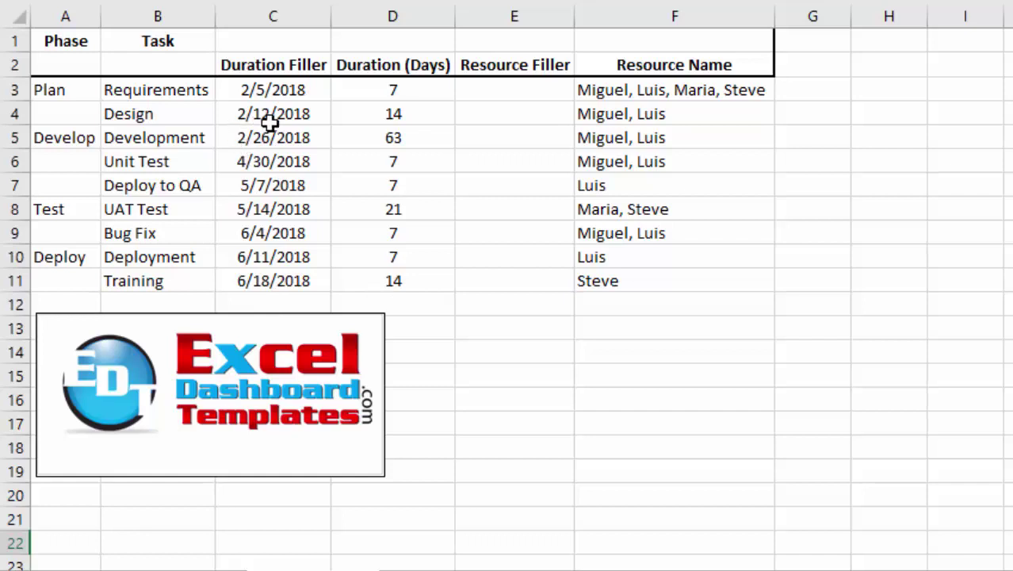
left_click(269, 120)
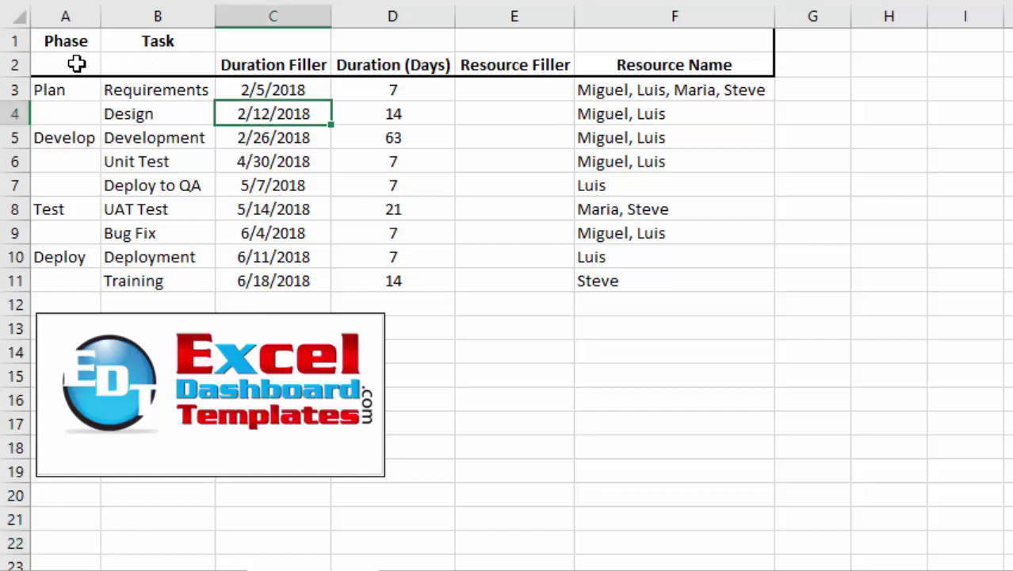
left_click_drag(74, 73, 73, 257)
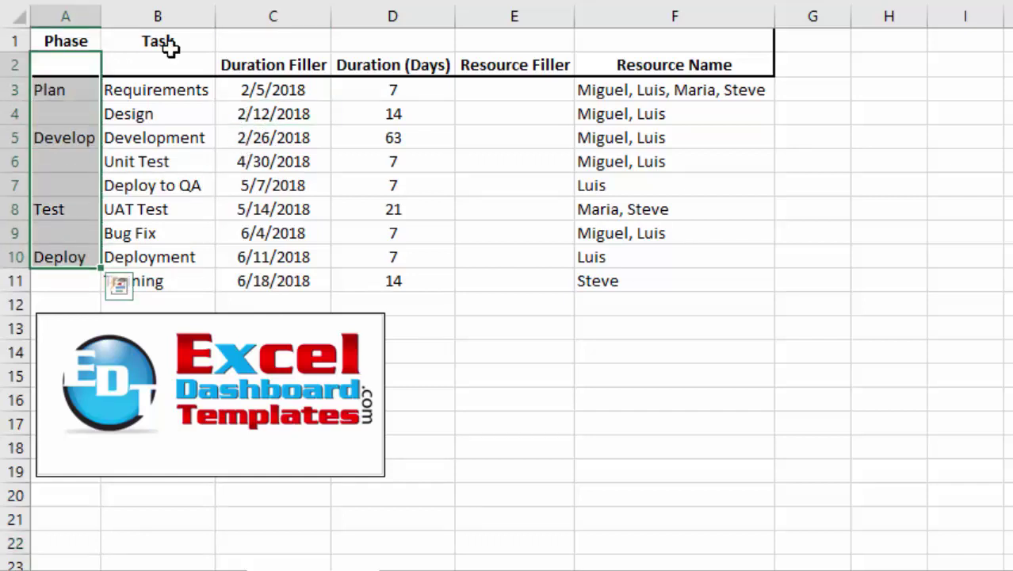
left_click_drag(158, 90, 163, 236)
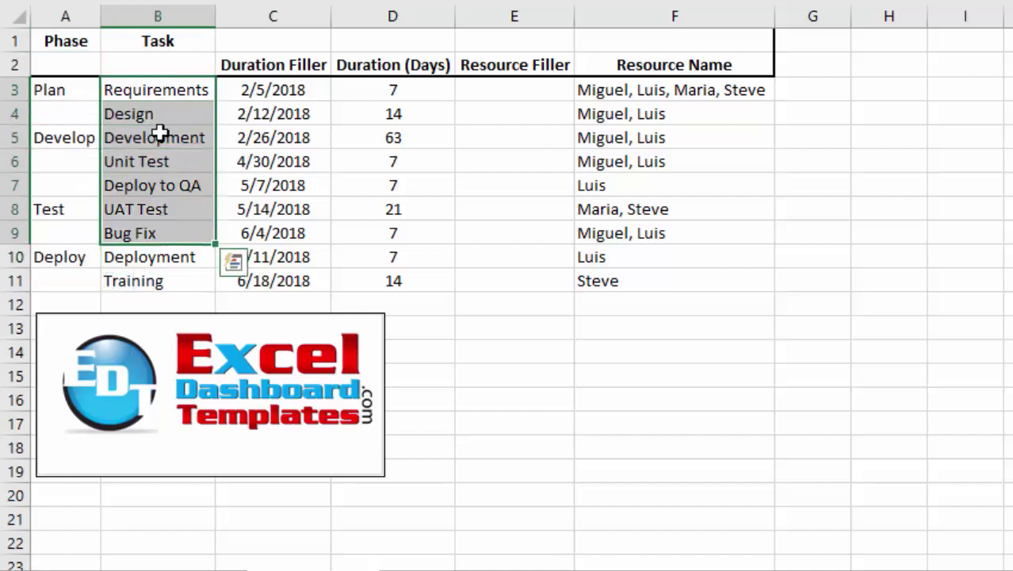
left_click_drag(77, 95, 157, 127)
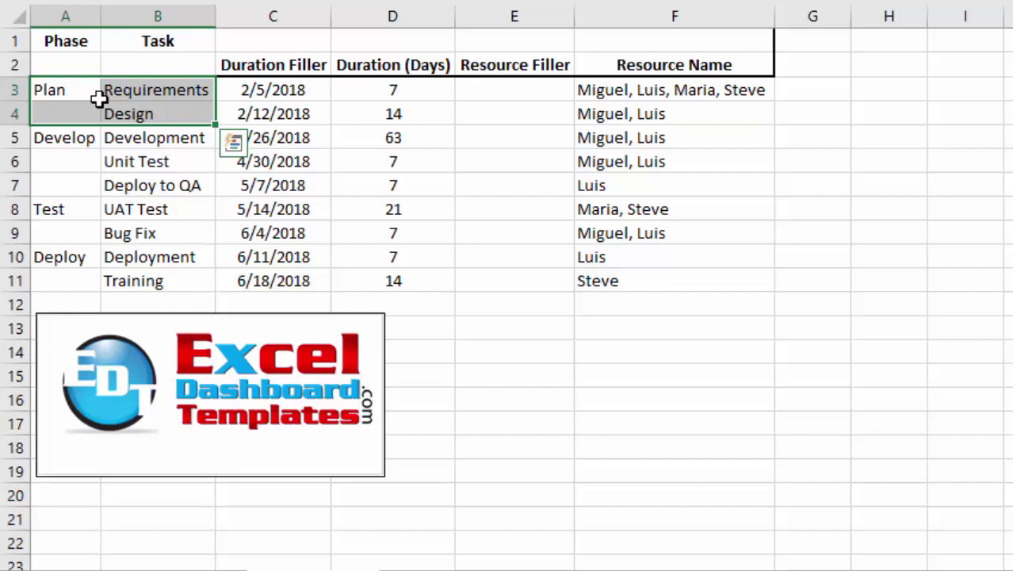
left_click_drag(73, 93, 136, 283)
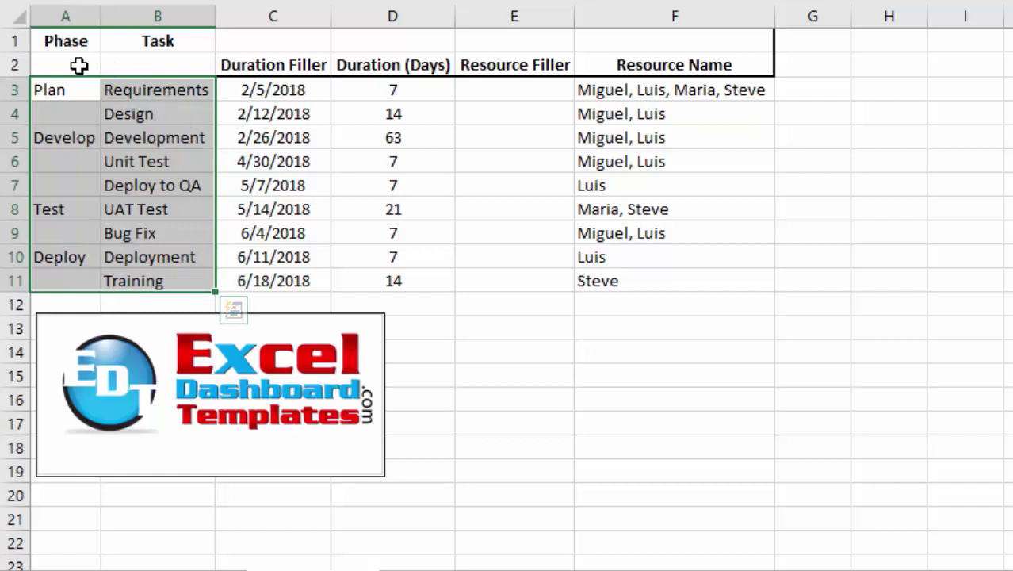
left_click_drag(79, 66, 106, 70)
left_click_drag(69, 40, 125, 45)
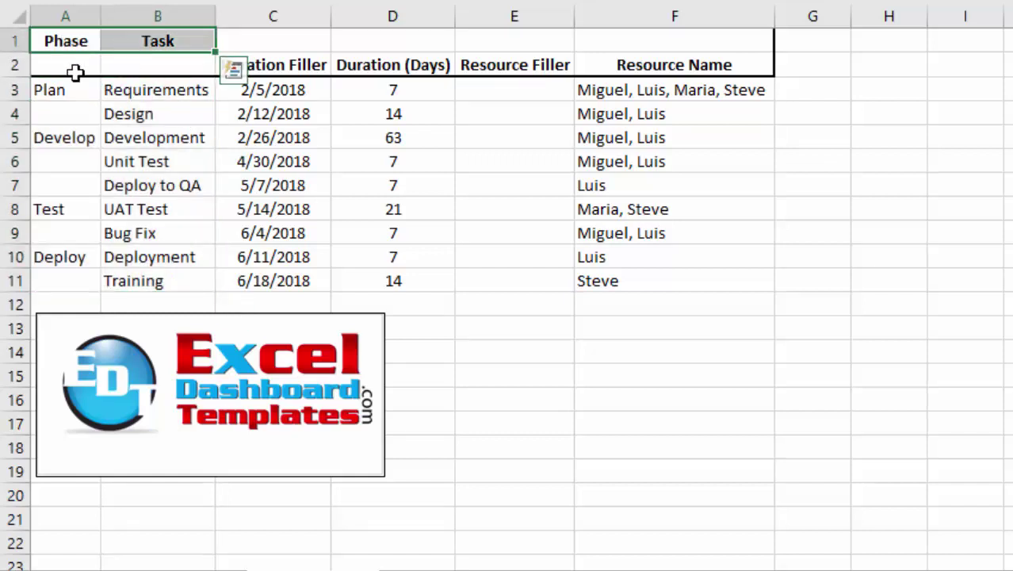
left_click(159, 71)
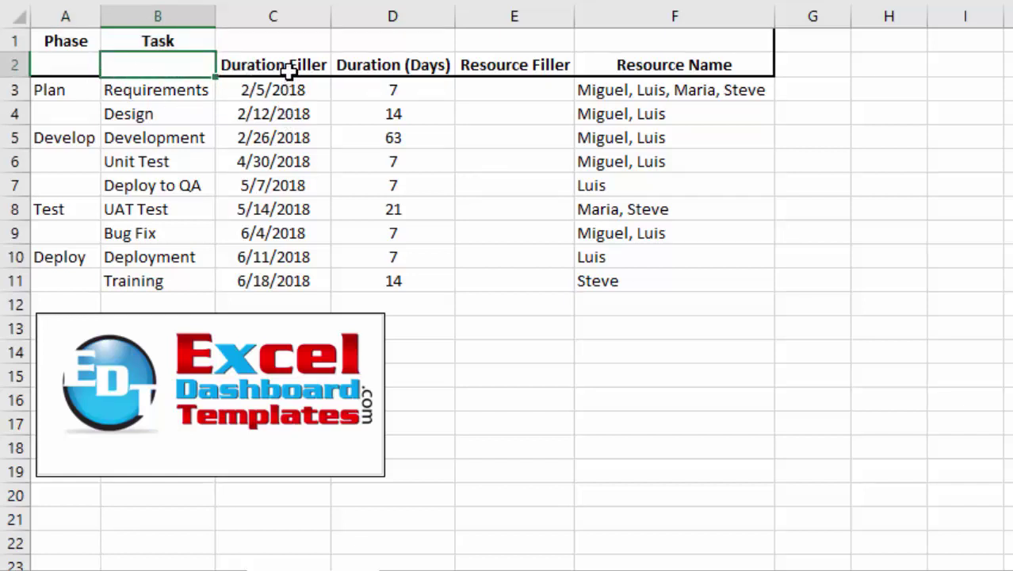
left_click_drag(289, 71, 294, 268)
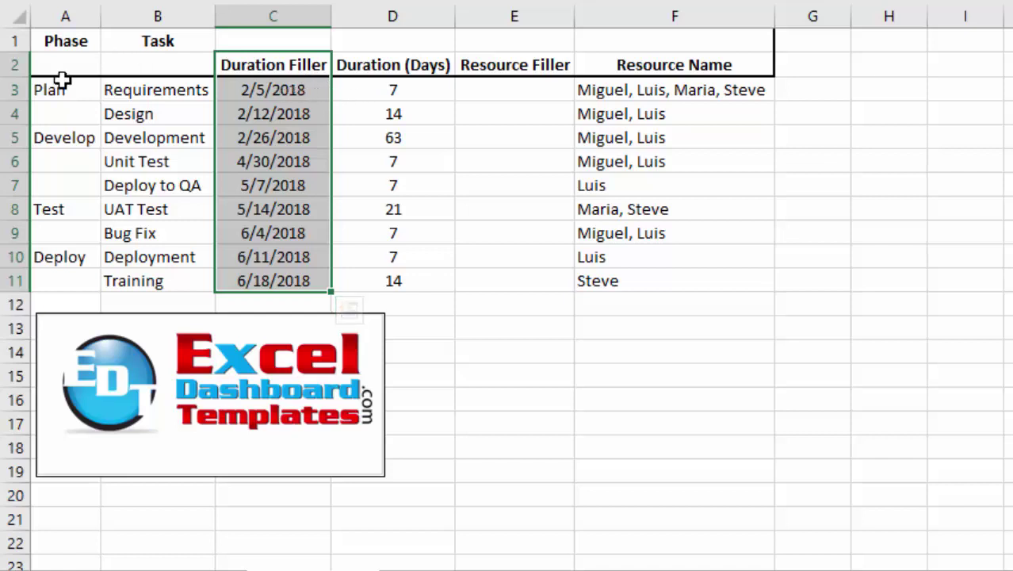
left_click_drag(60, 89, 310, 281)
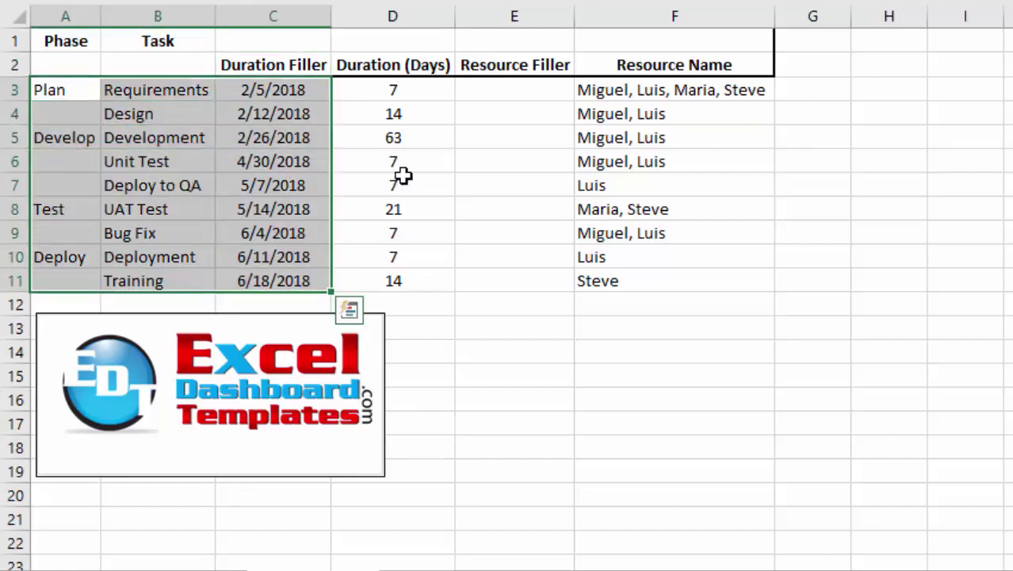
left_click(170, 67)
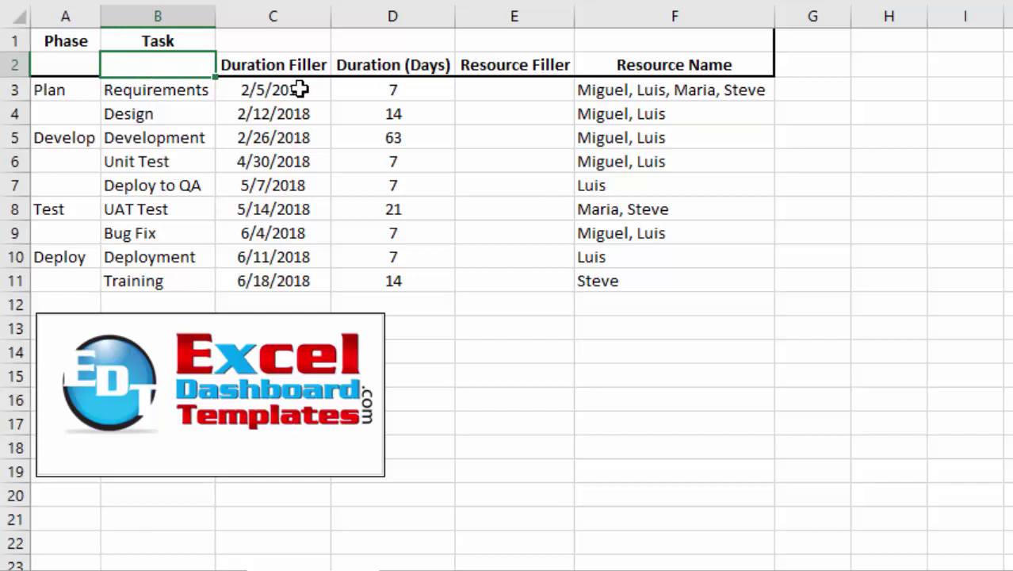
left_click(299, 89)
left_click(296, 115)
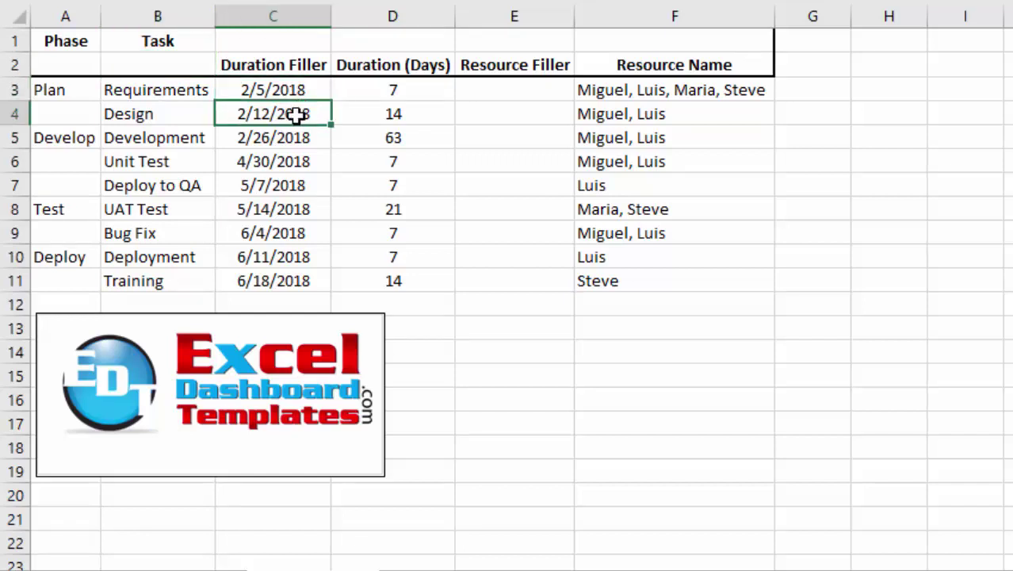
left_click(295, 92)
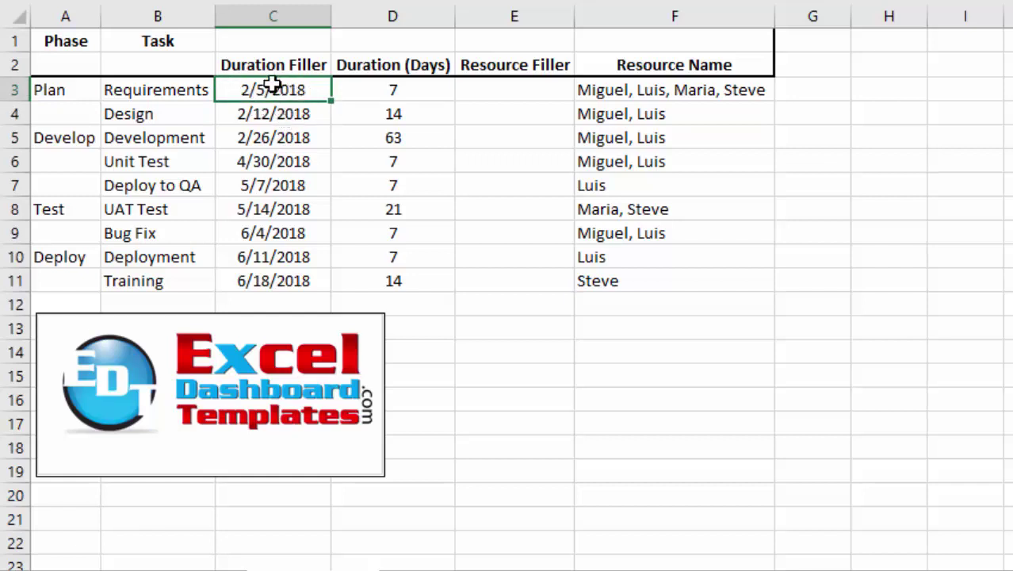
left_click(285, 119)
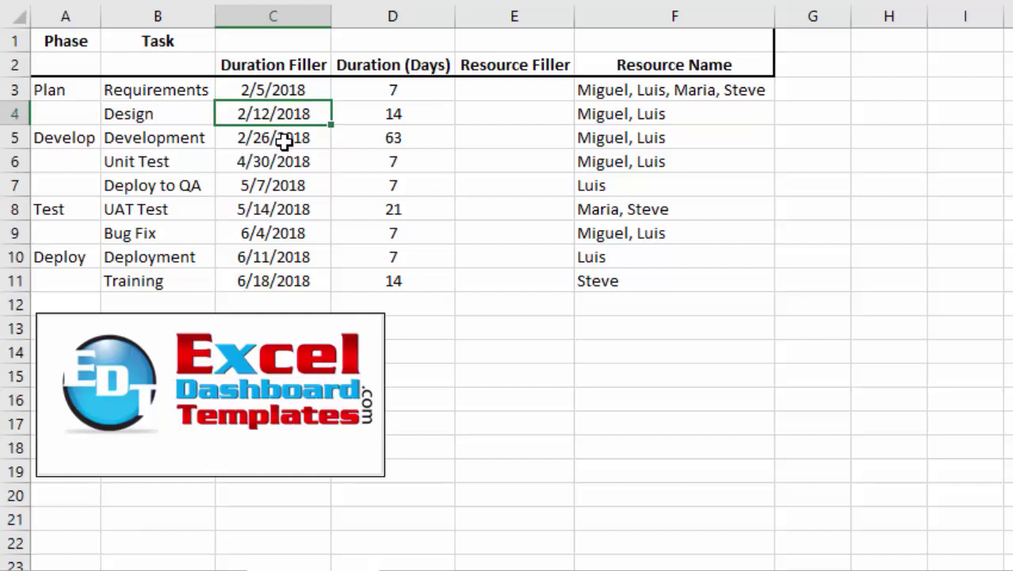
left_click(285, 140)
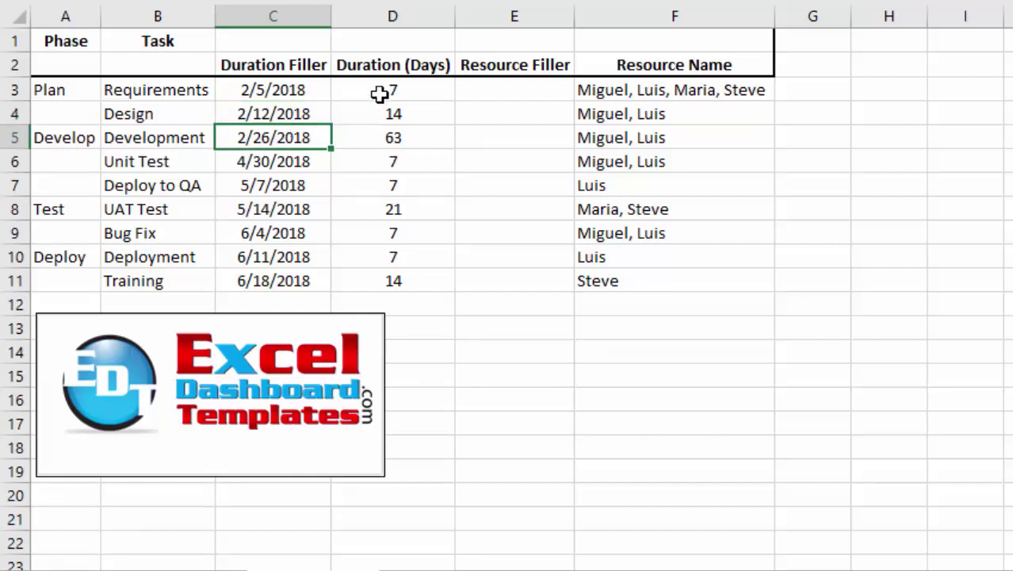
left_click(379, 94)
left_click(374, 118)
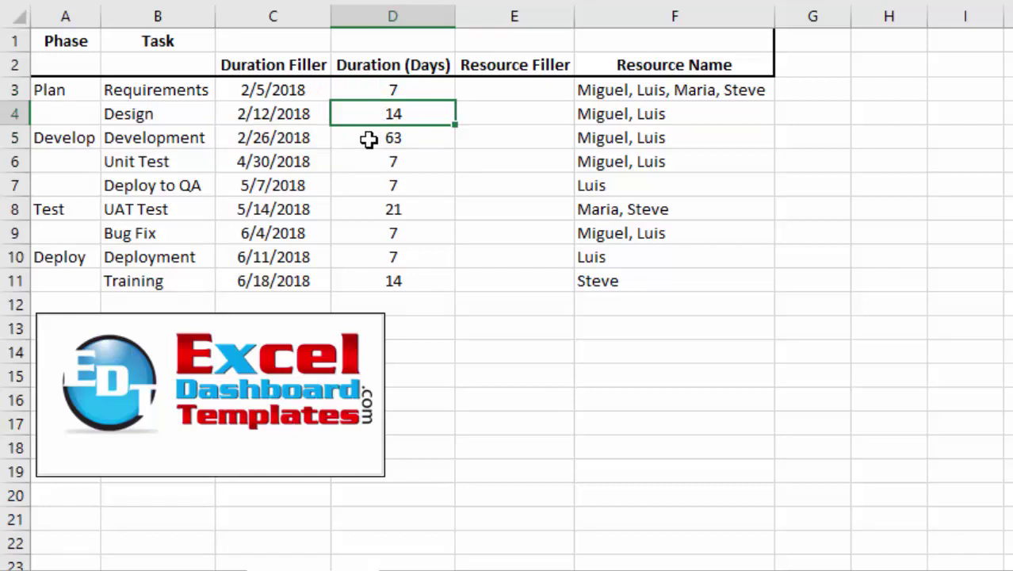
Fill the Resource Filler cells E3:E11 with the value 100.
left_click(475, 91)
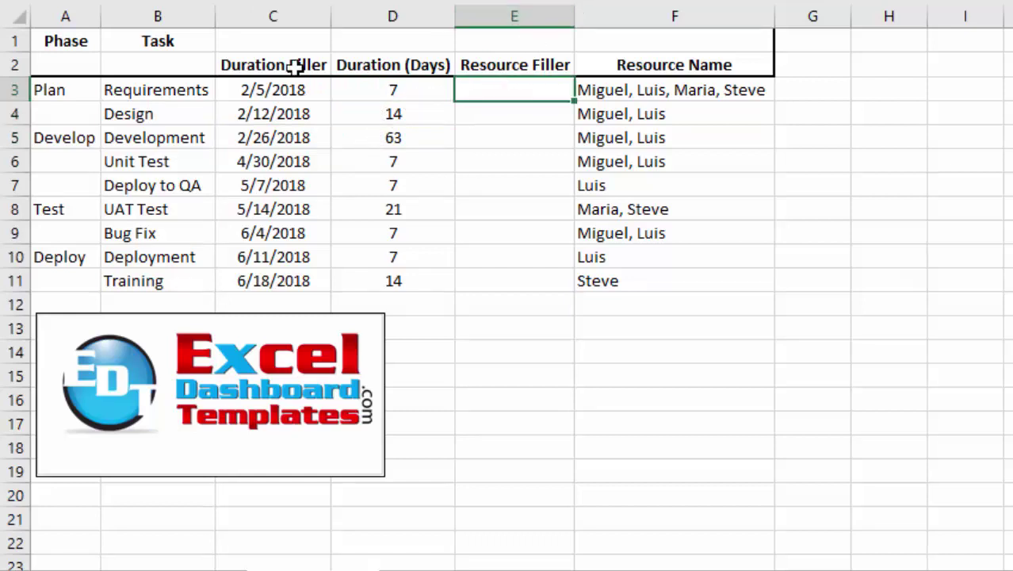
left_click_drag(89, 65, 370, 277)
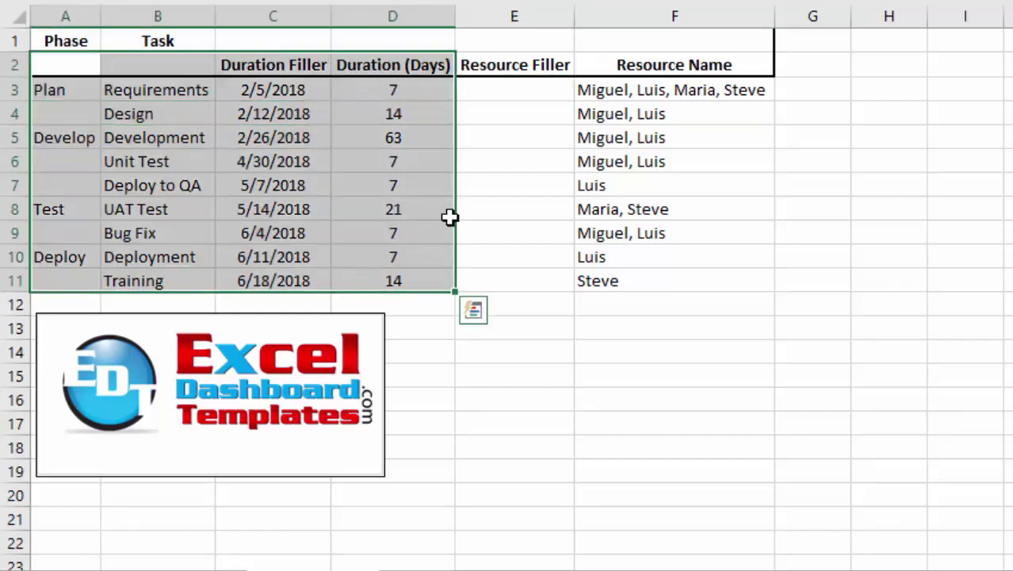
left_click(536, 98)
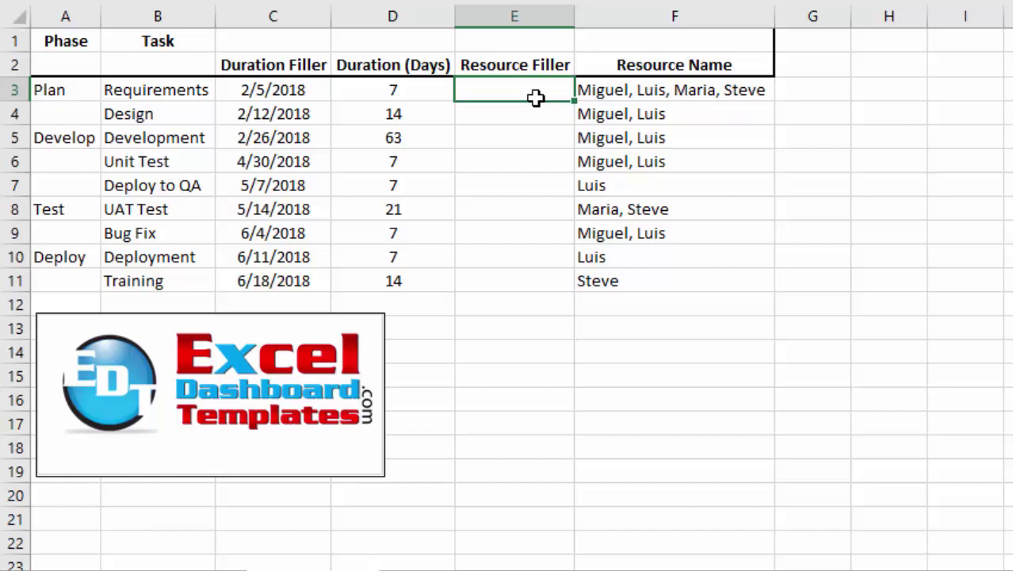
key("Right")
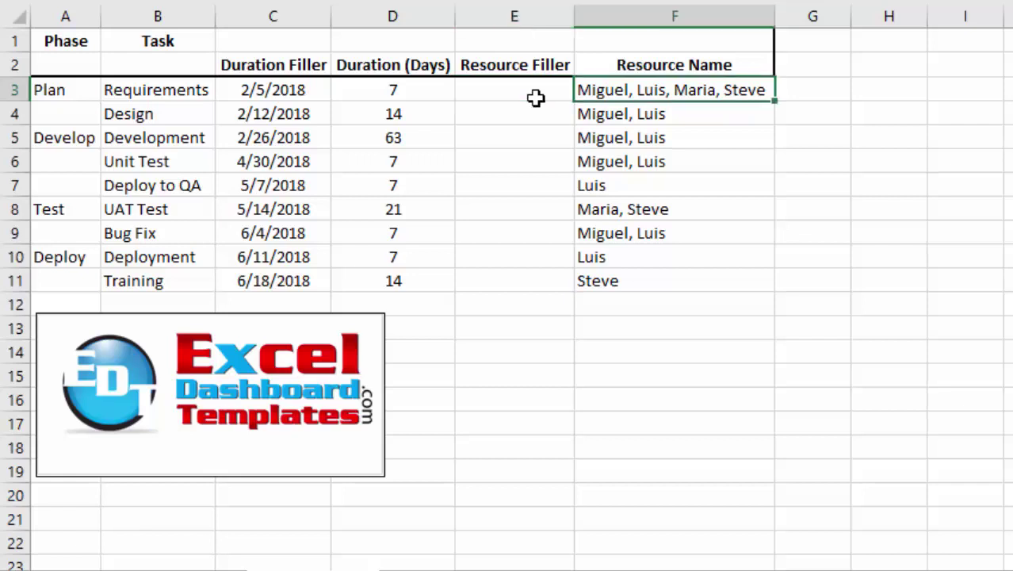
key("Left")
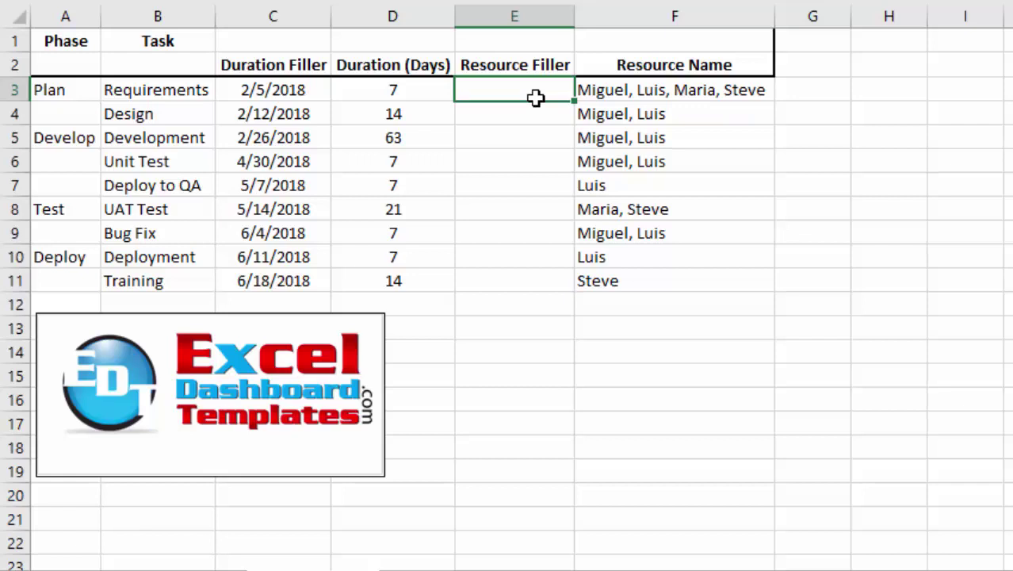
key("shift+Down")
key("shift+Down")
key("shift+Down")
key("shift+Down")
key("shift+Down")
key("shift+Down")
key("shift+Down")
key("shift+Down")
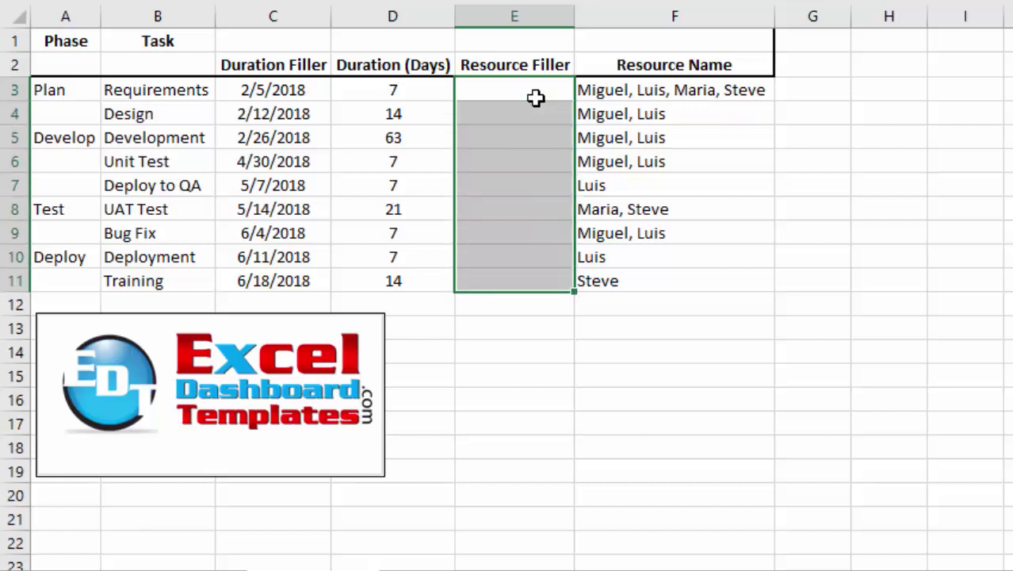
key("ctrl+d")
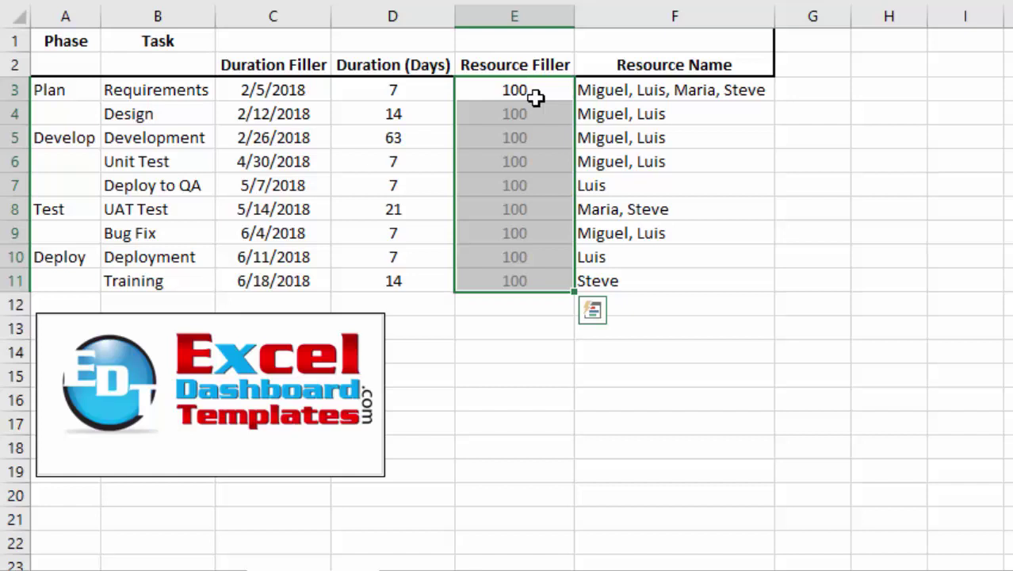
Review the 100 values in the Resource Filler column alongside the resource names.
left_click(447, 146)
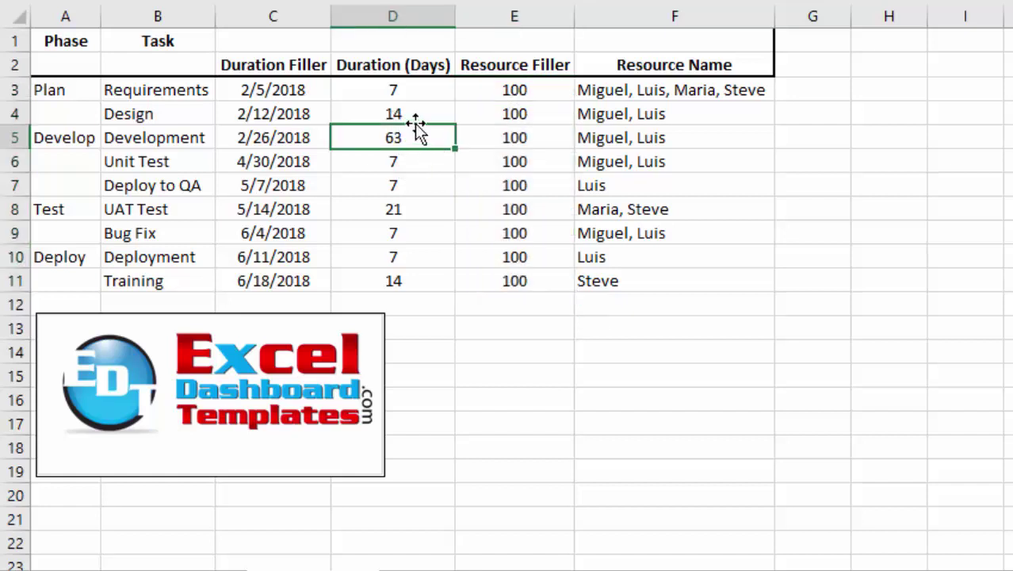
left_click(491, 93)
left_click_drag(495, 118, 499, 278)
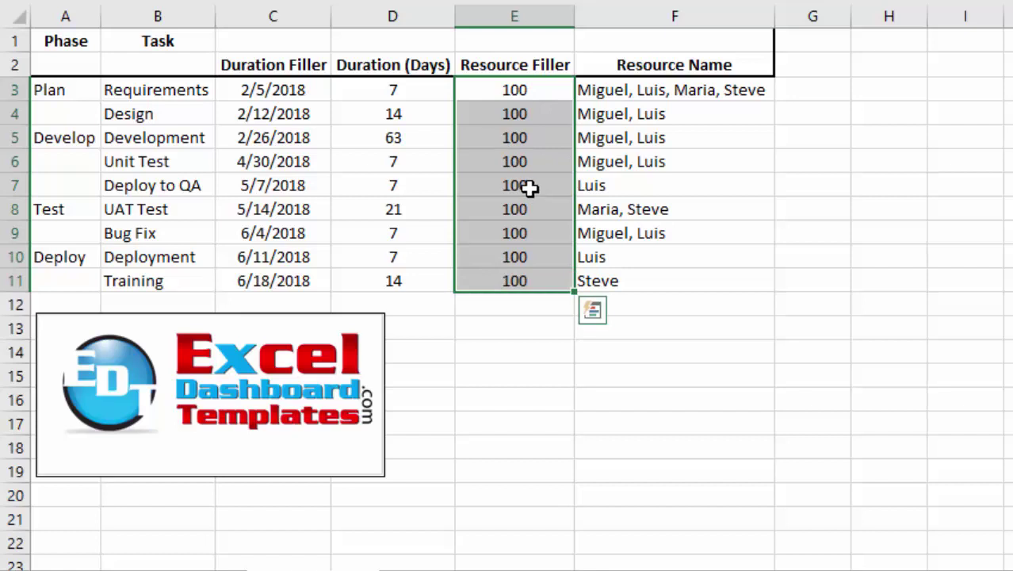
left_click(631, 135)
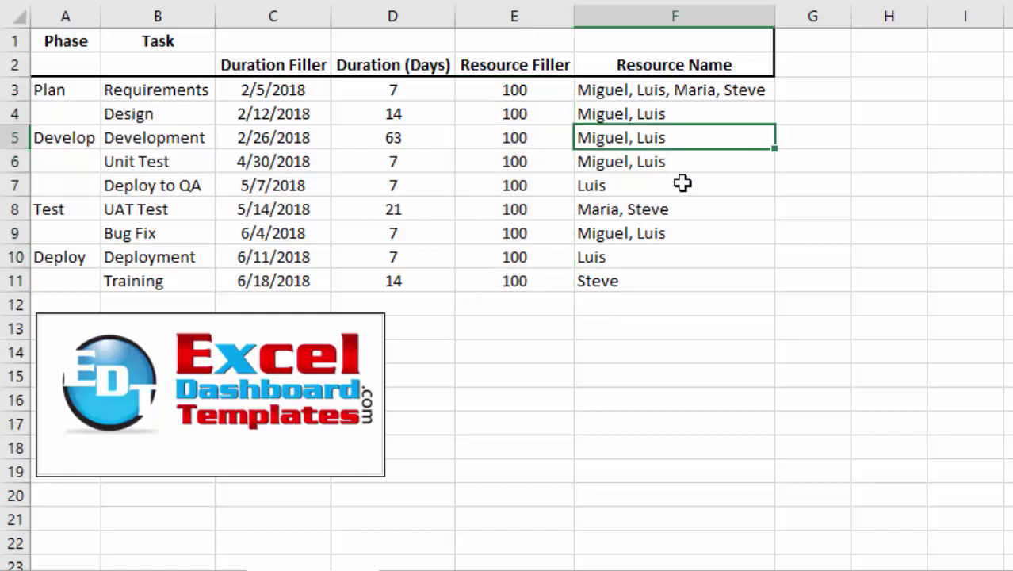
Select the chart data range A2:E11.
left_click_drag(708, 66, 667, 278)
left_click_drag(54, 91, 299, 117)
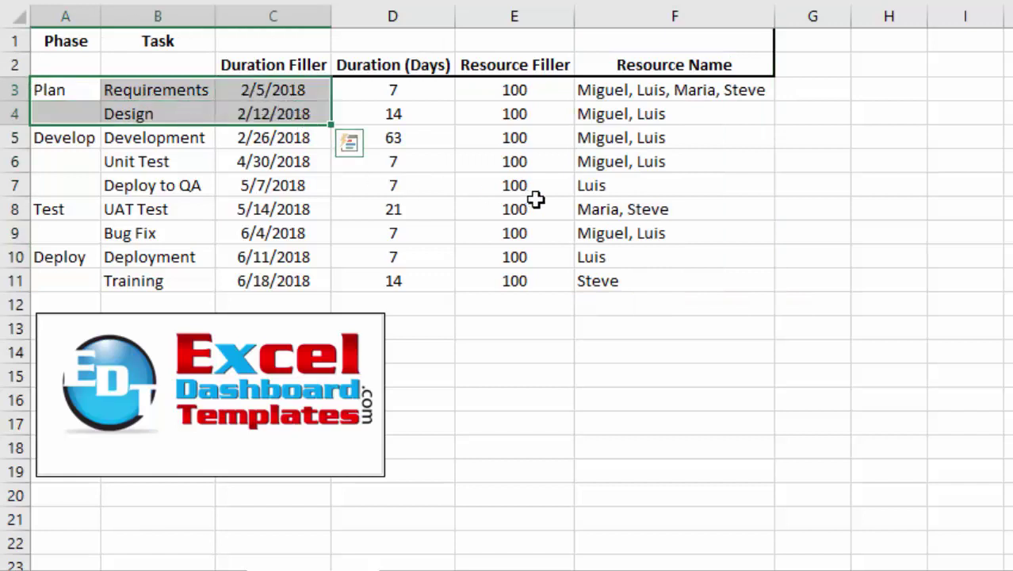
left_click(609, 200)
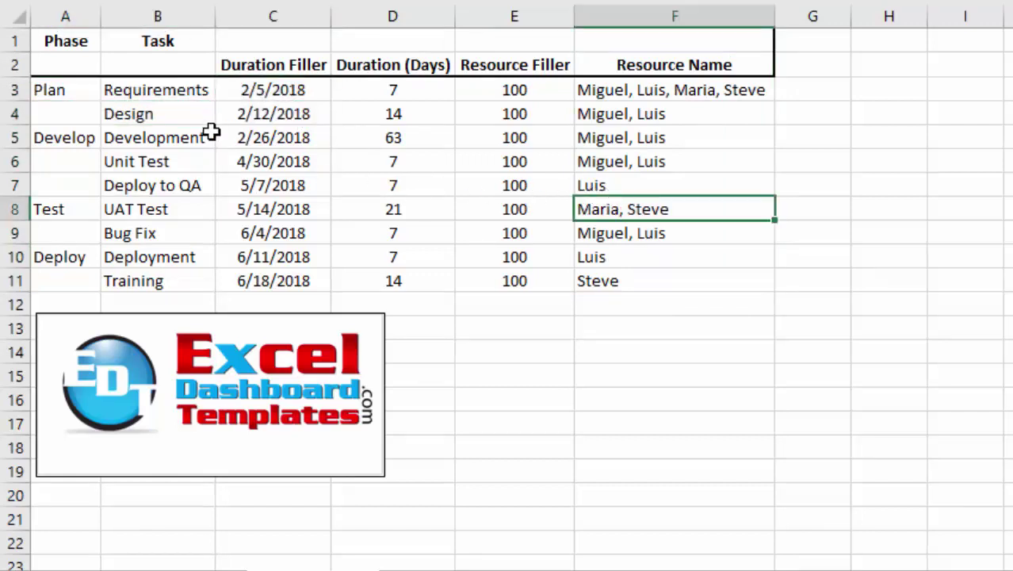
left_click(60, 65)
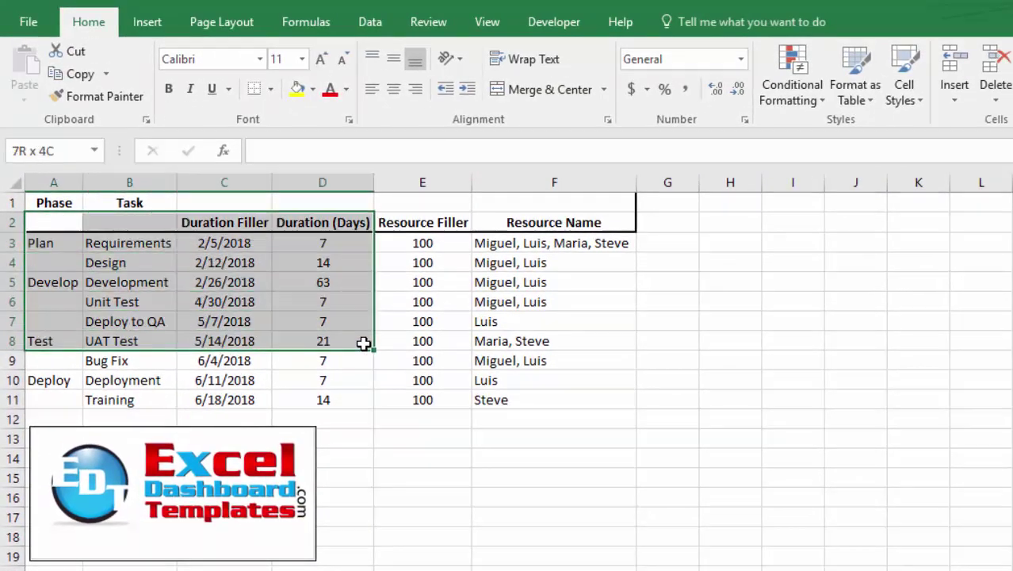
left_click_drag(363, 342, 409, 400)
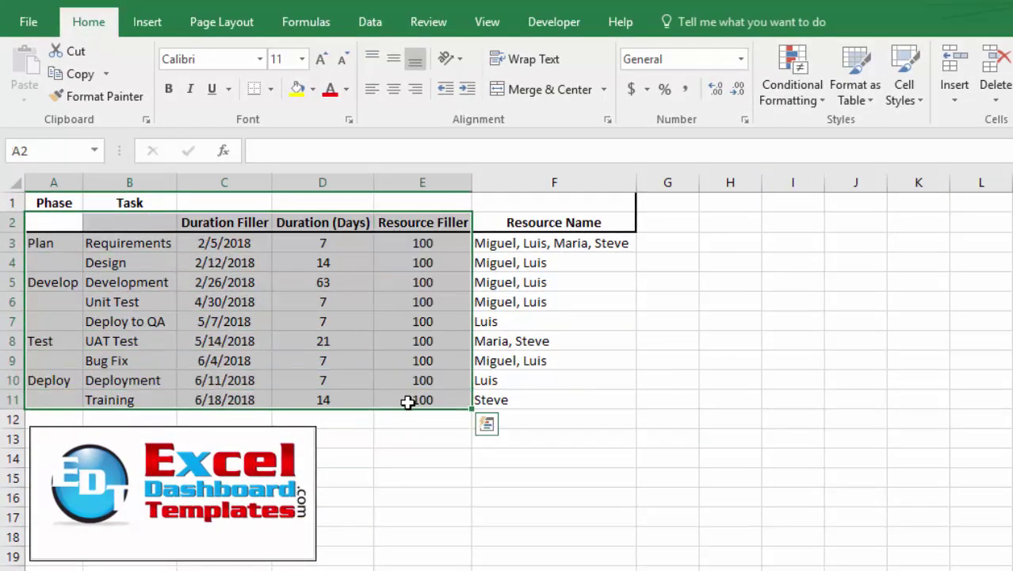
Insert a 2-D Stacked Bar chart and position it beside the table.
left_click(153, 36)
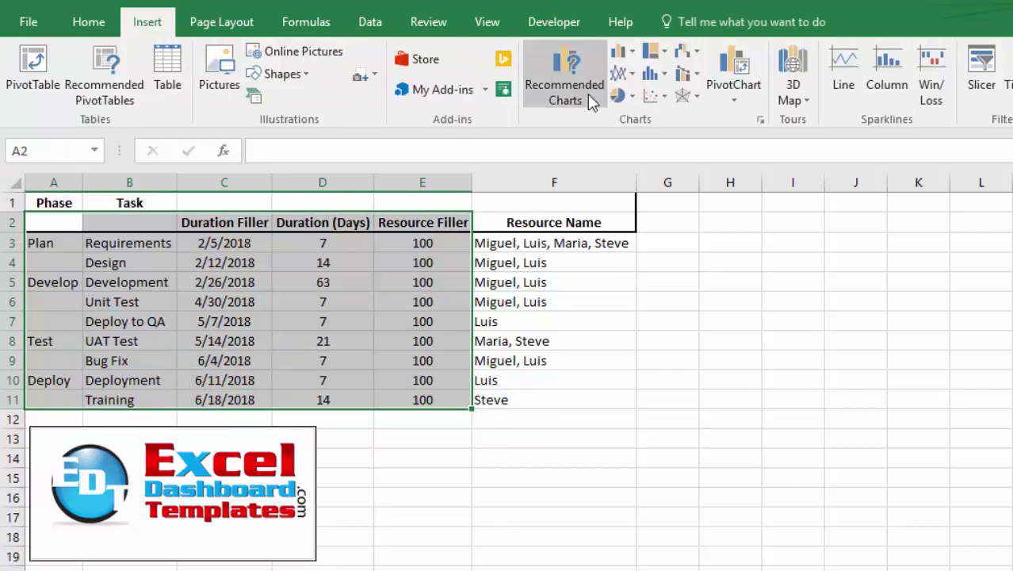
left_click(630, 53)
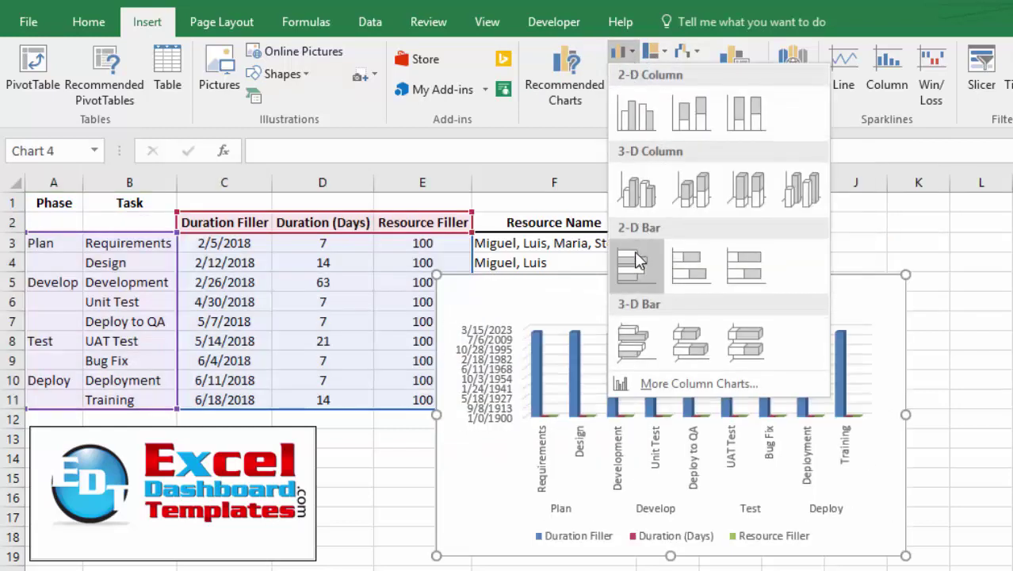
left_click(704, 268)
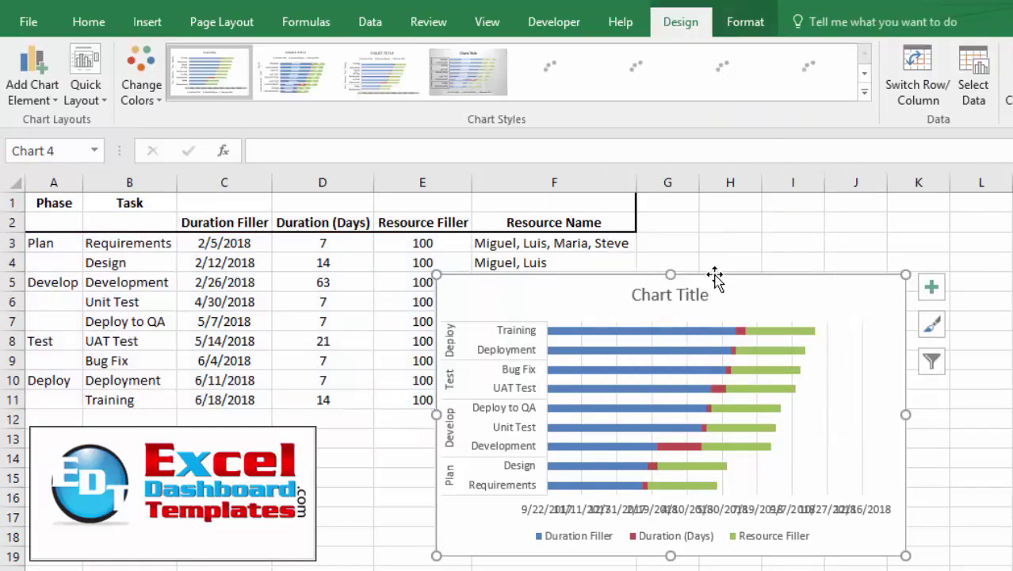
left_click_drag(714, 271, 670, 290)
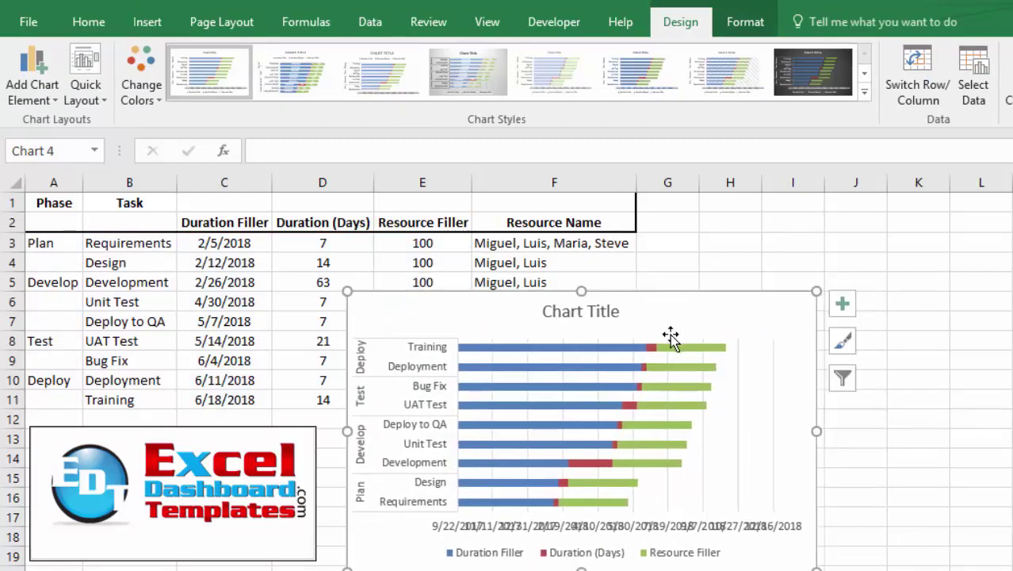
left_click(555, 353)
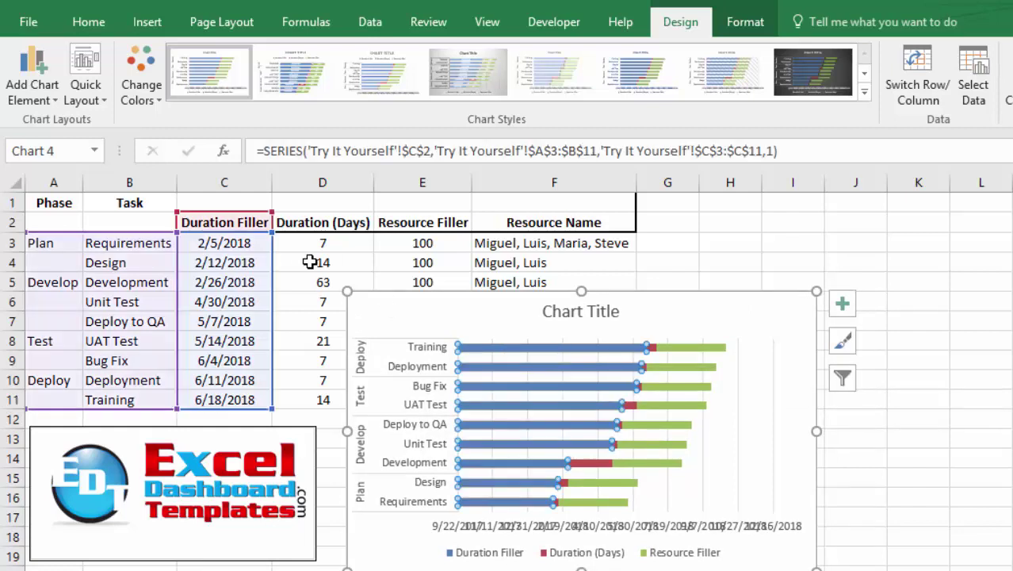
left_click(653, 349)
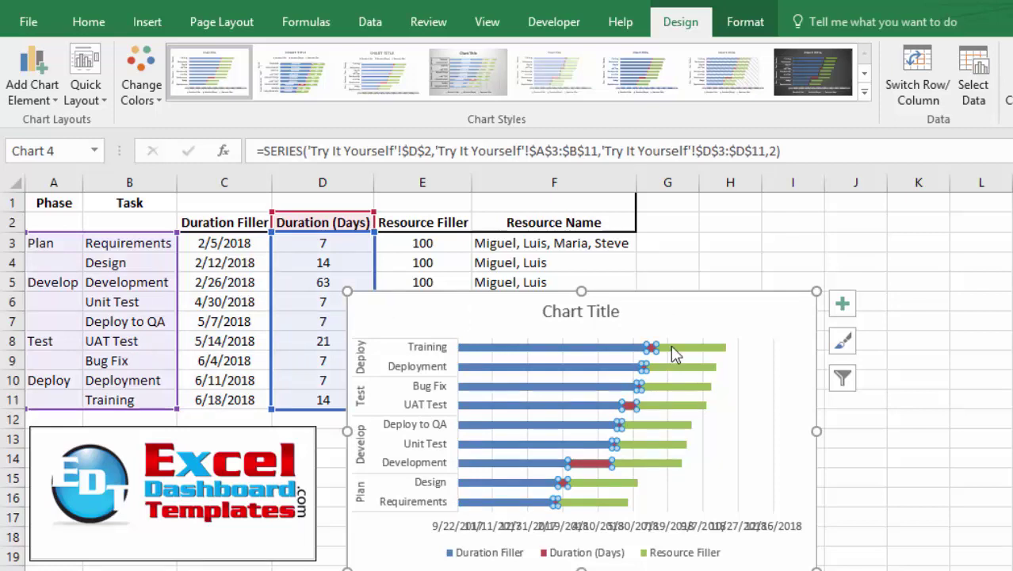
left_click(684, 348)
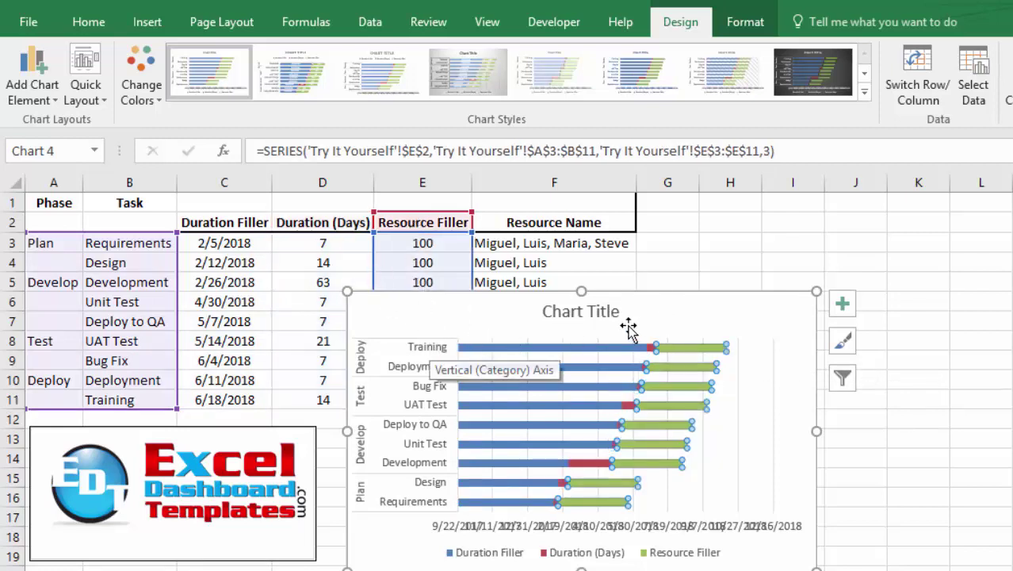
left_click(756, 405)
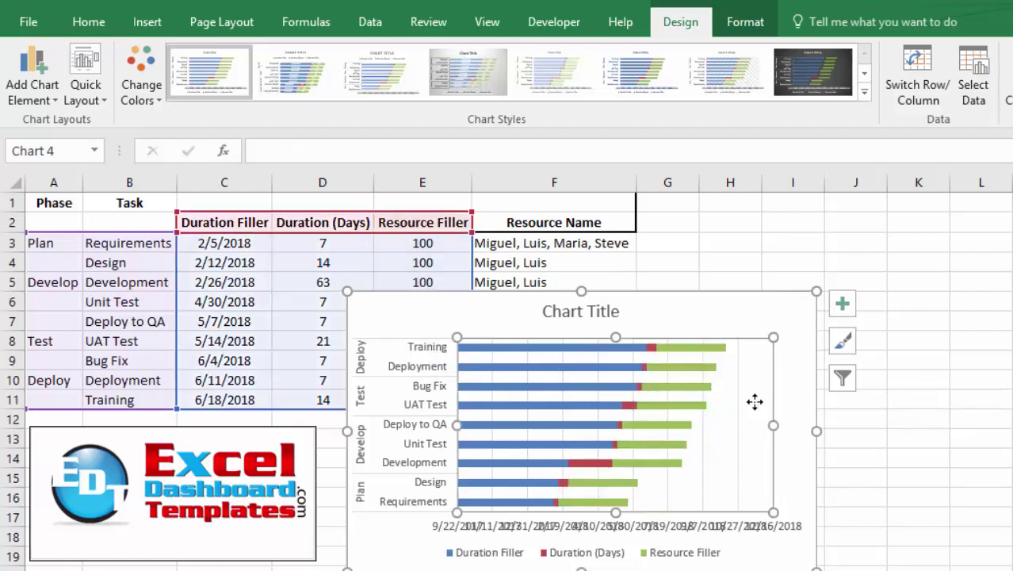
left_click(382, 521)
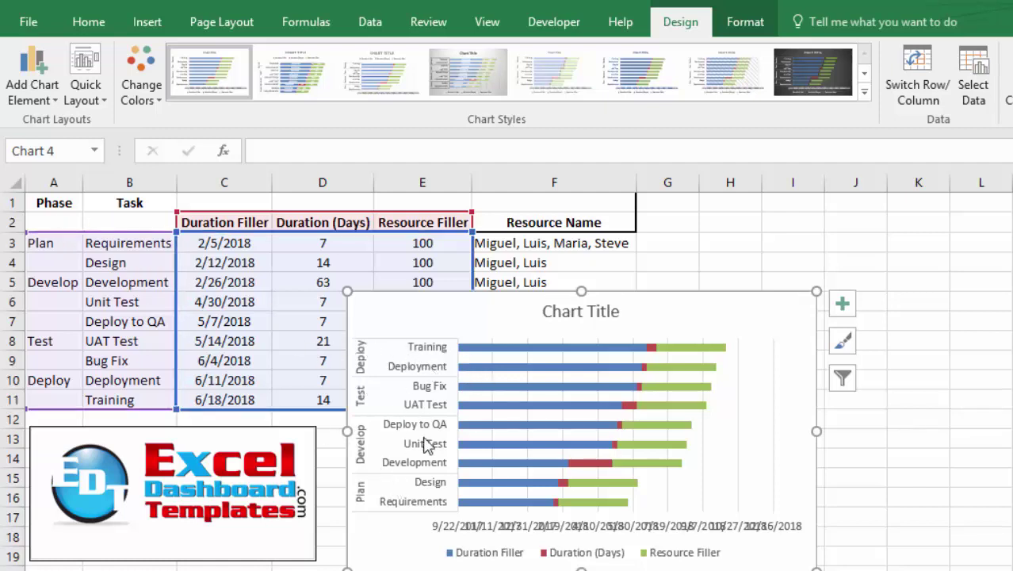
Set the task axis to Categories in reverse order so Requirements appears at the top.
double_click(420, 468)
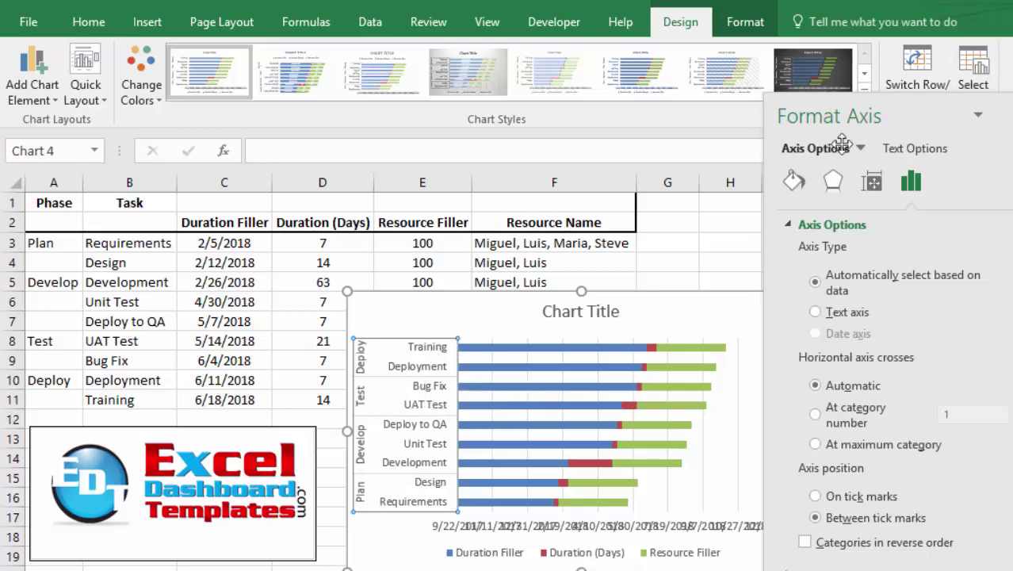
left_click_drag(842, 143, 384, 143)
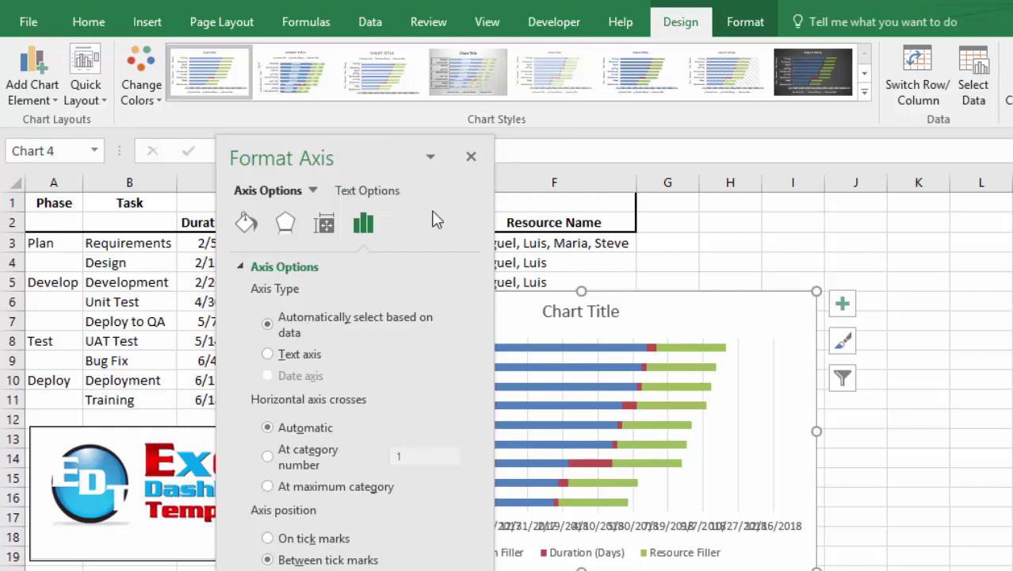
left_click_drag(387, 155, 388, 115)
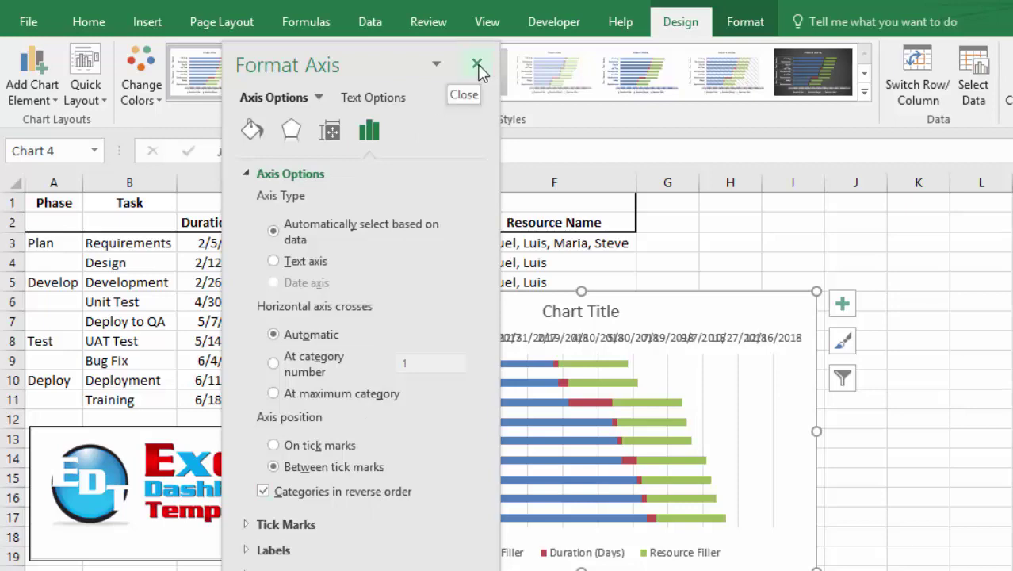
left_click(477, 64)
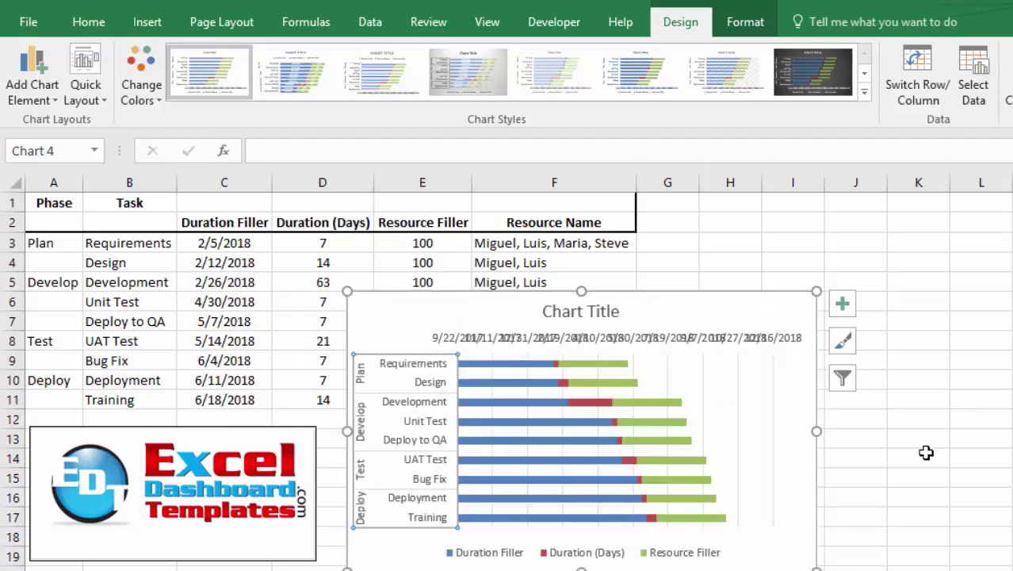
left_click(926, 453)
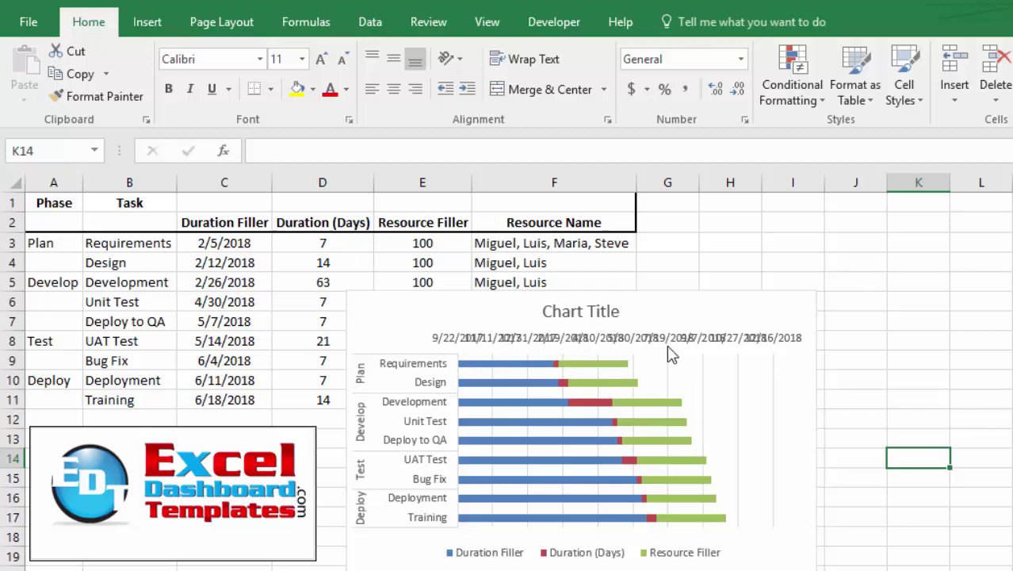
left_click(456, 347)
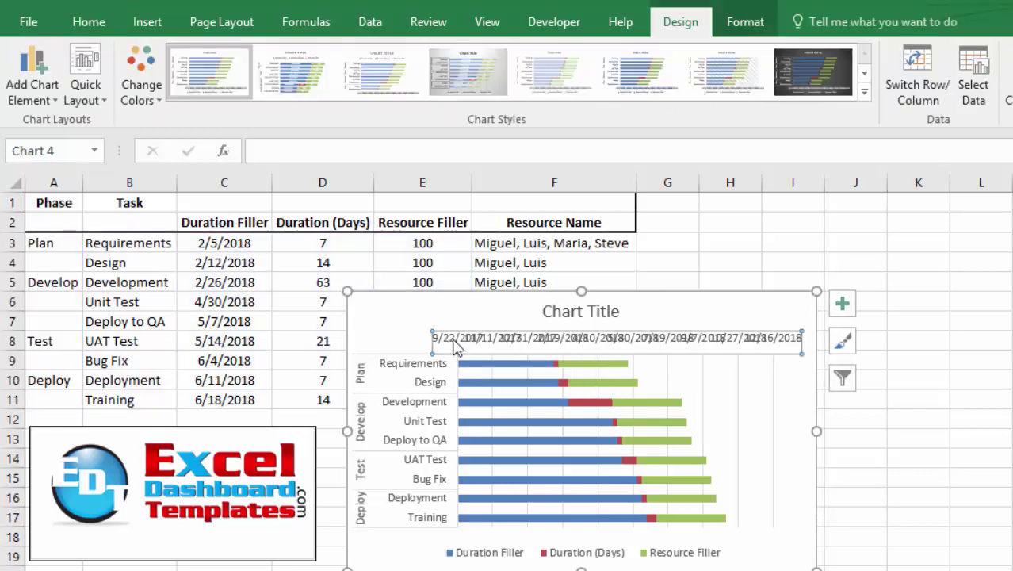
Bring up the date axis Format Axis options at the Minimum bound.
double_click(456, 347)
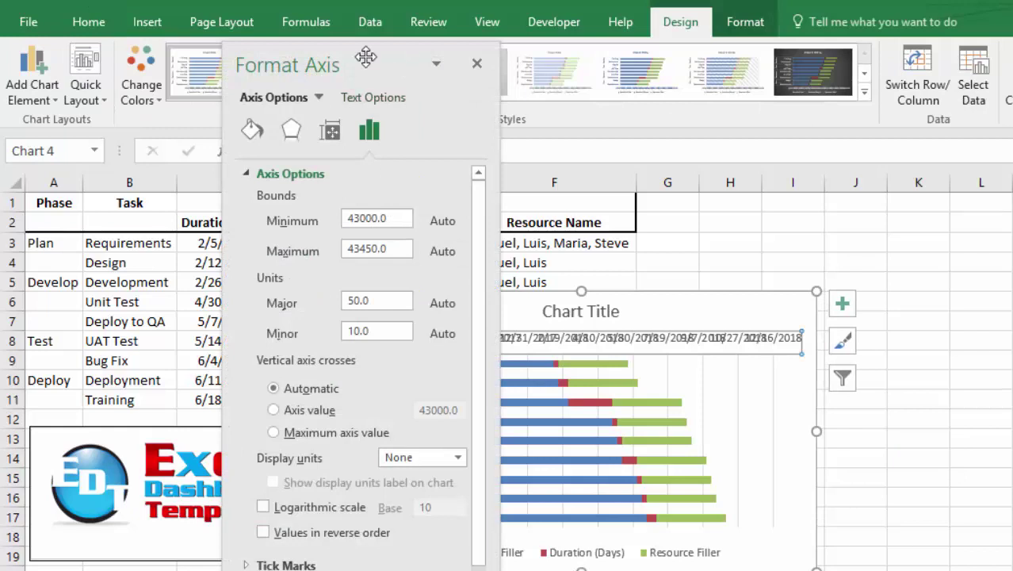
left_click_drag(366, 60, 350, 129)
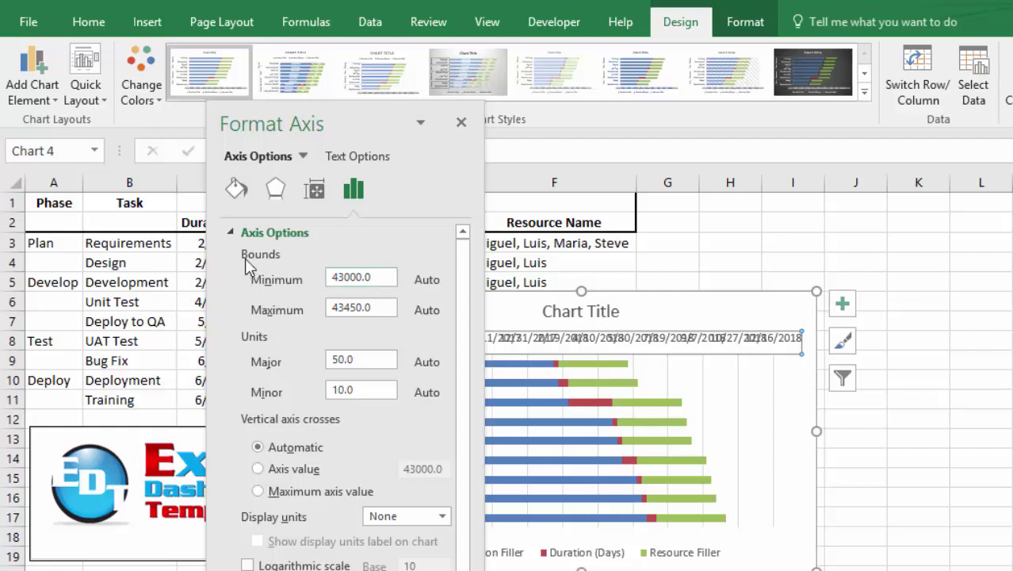
left_click(332, 277)
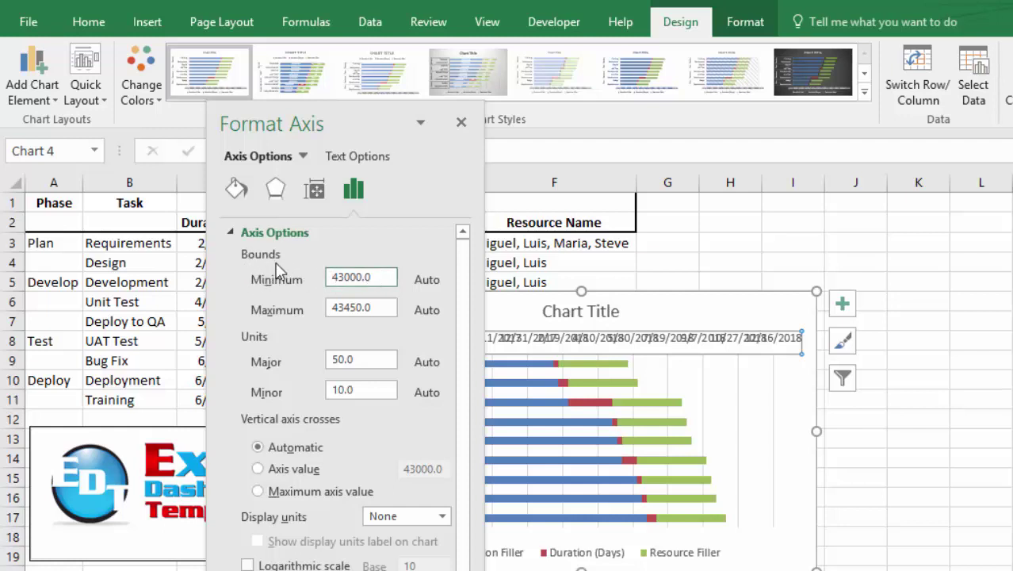
key("ctrl+shift+Right")
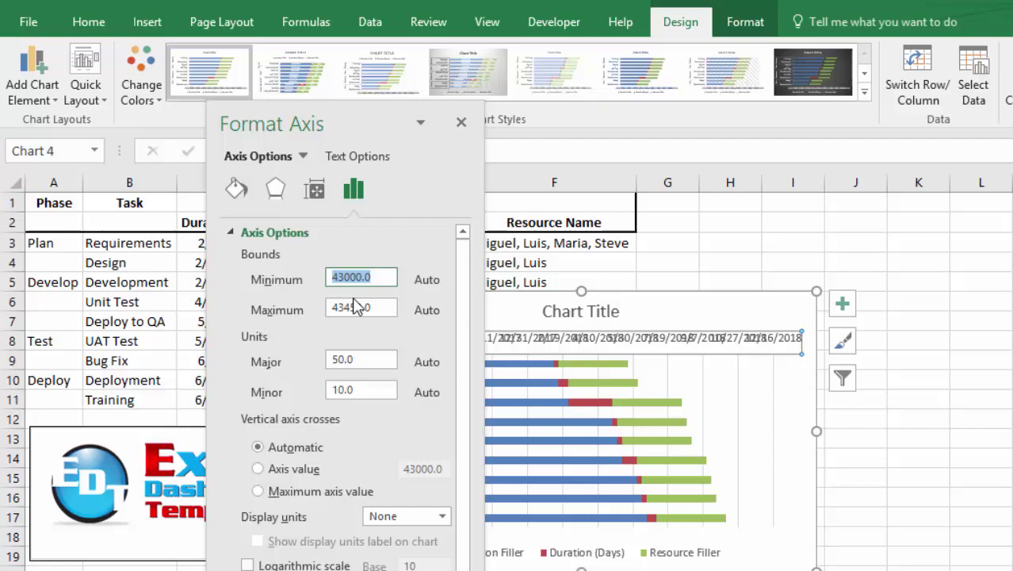
left_click(341, 276)
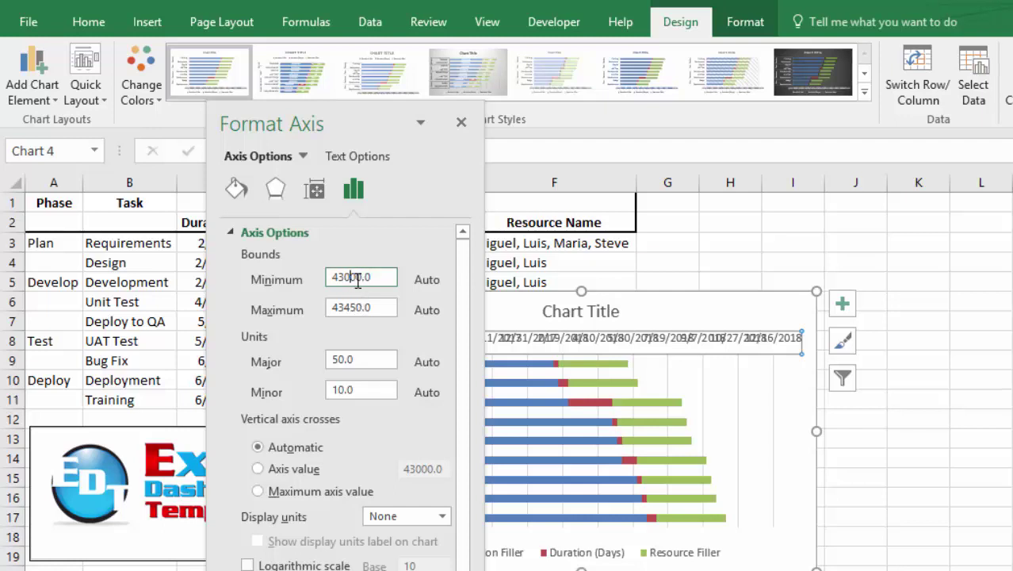
left_click_drag(371, 276, 320, 277)
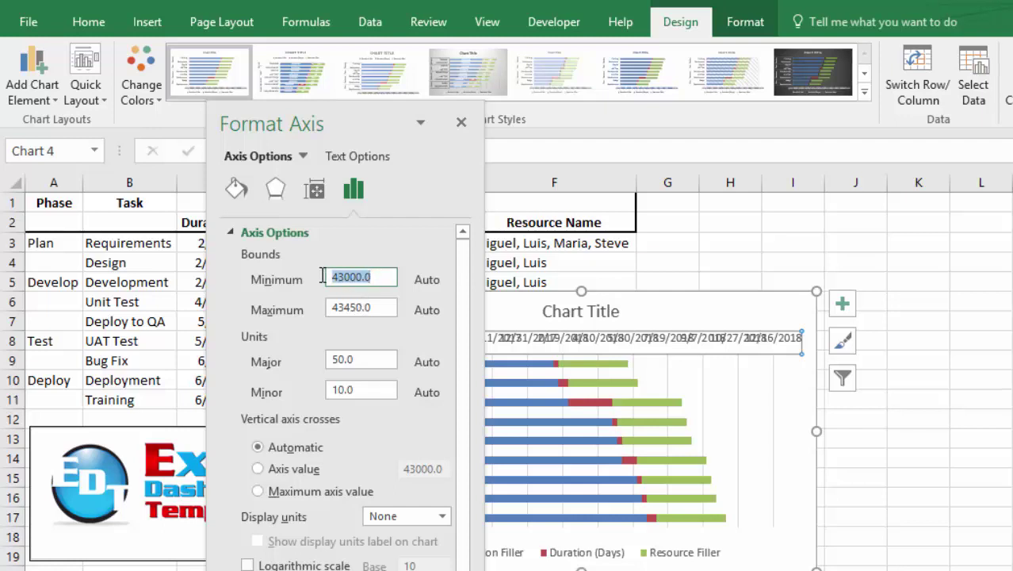
Set the axis Minimum bound to 43136 and the Maximum bound to 43436.
left_click(367, 278)
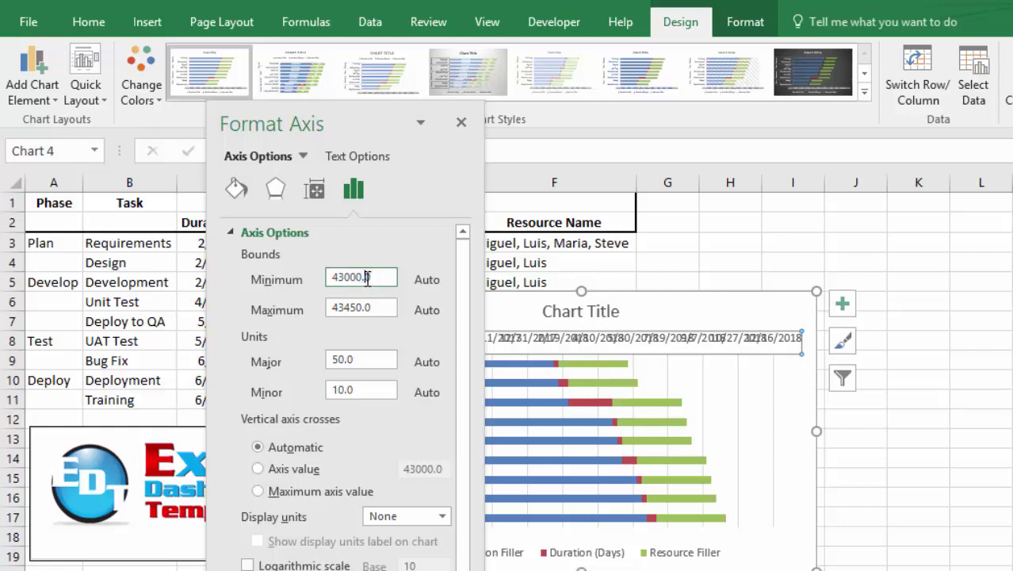
left_click_drag(364, 277, 317, 274)
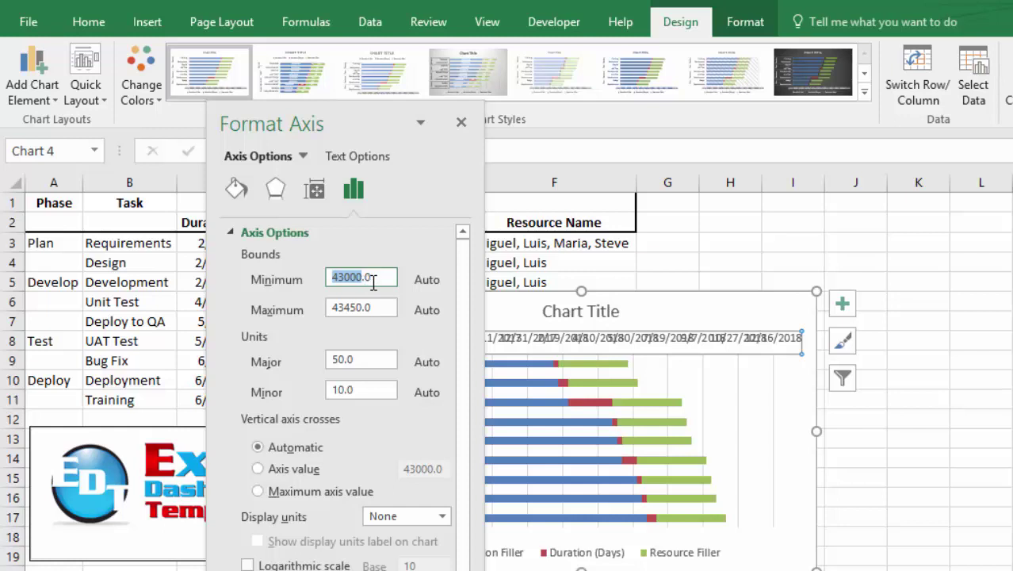
left_click(375, 279)
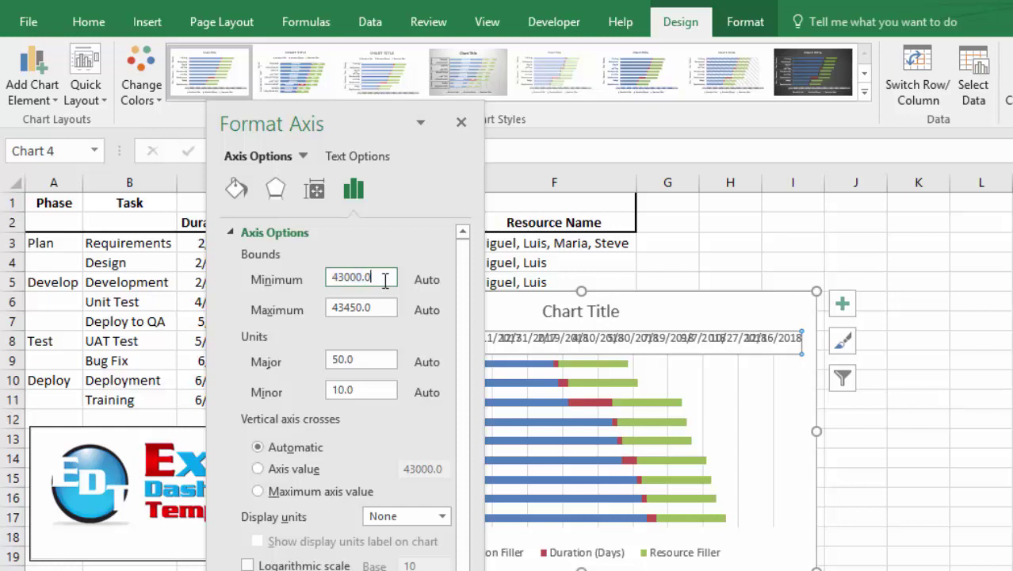
left_click_drag(385, 281, 305, 281)
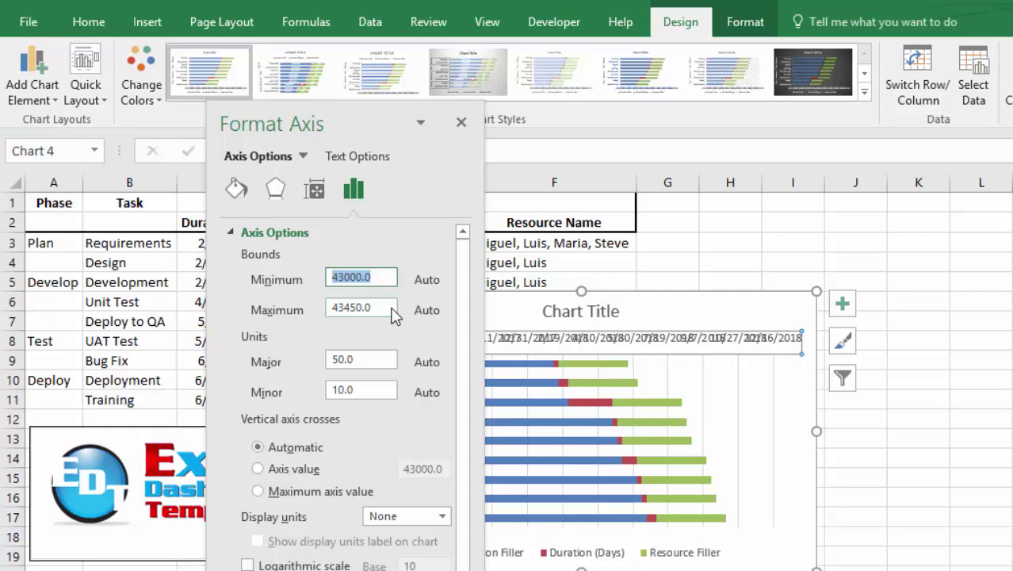
type("43136")
key("Tab")
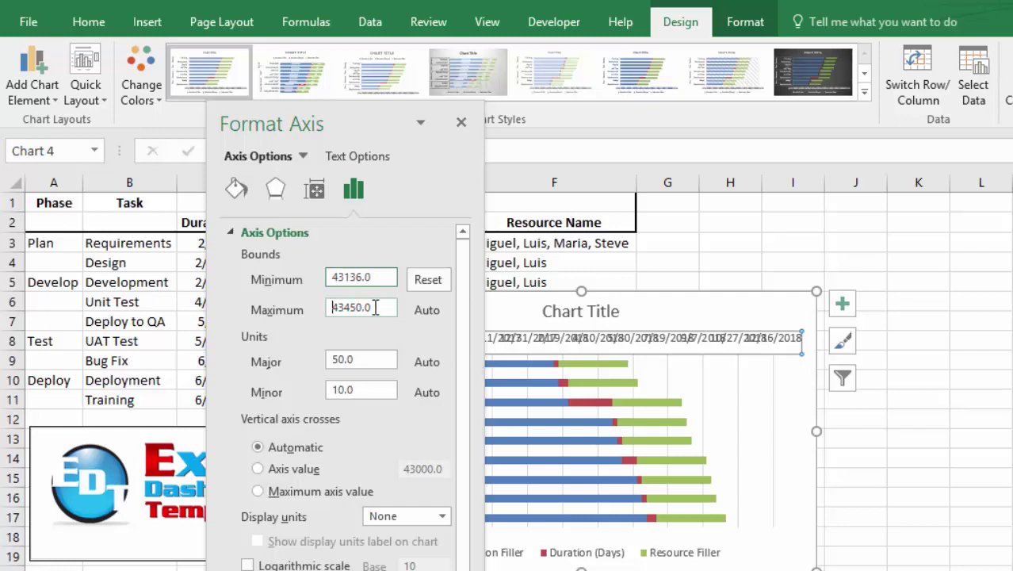
type("43436.0")
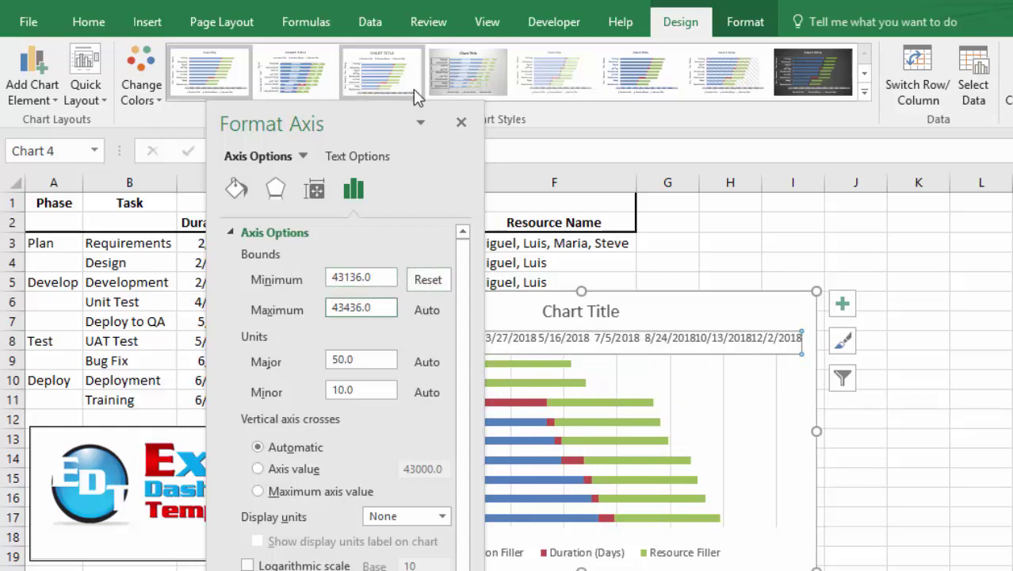
left_click_drag(389, 115, 267, 97)
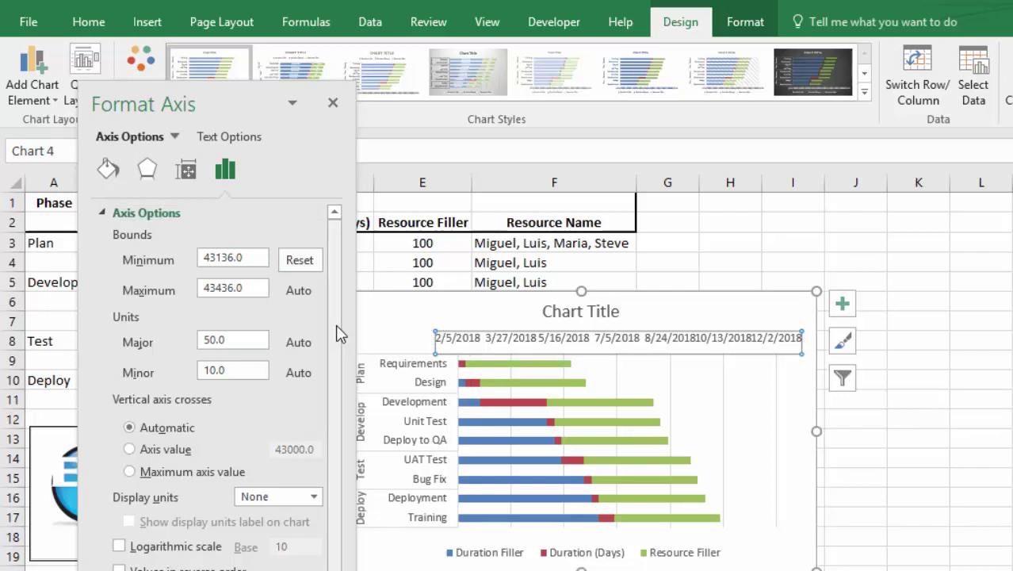
Format the date axis labels with the 3/14 (m/d) date type and close Format Axis.
scroll(338, 333, "down", 1)
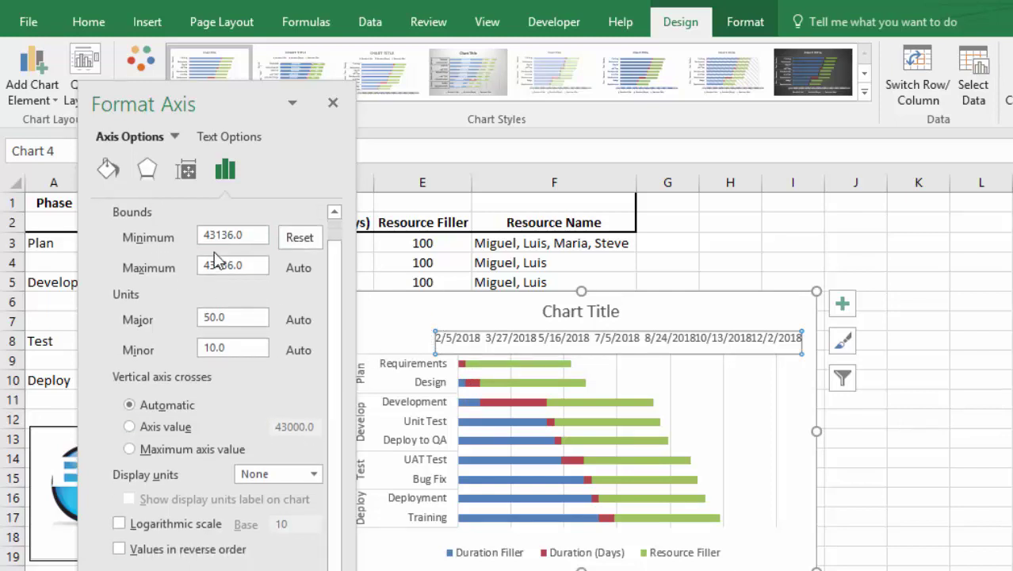
left_click(334, 212)
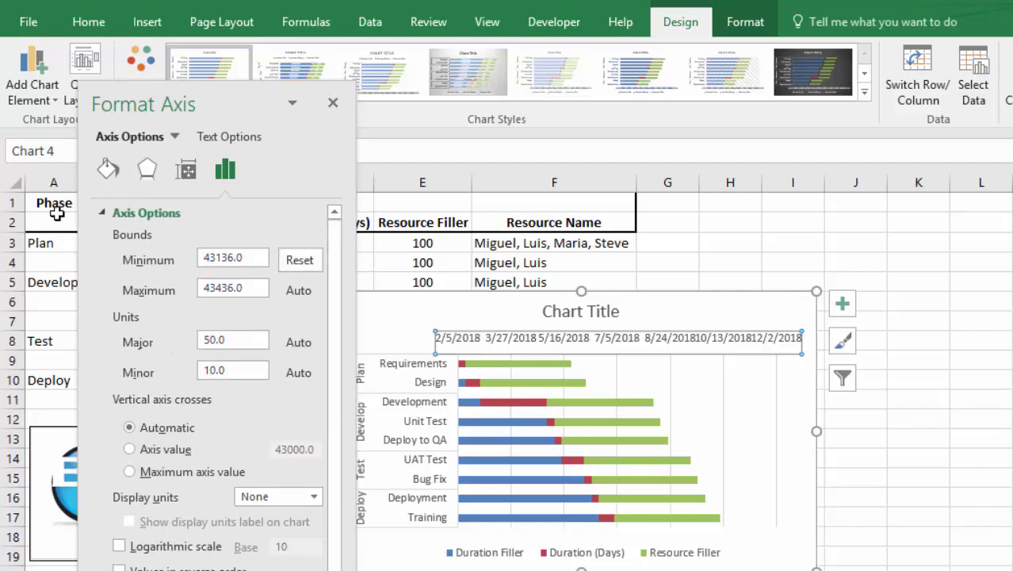
left_click(103, 212)
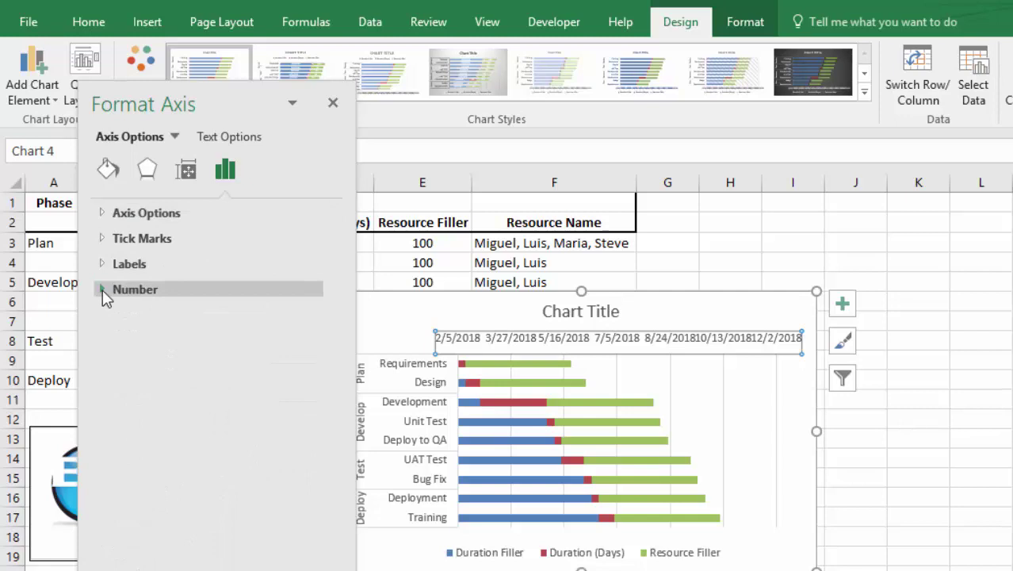
left_click(102, 289)
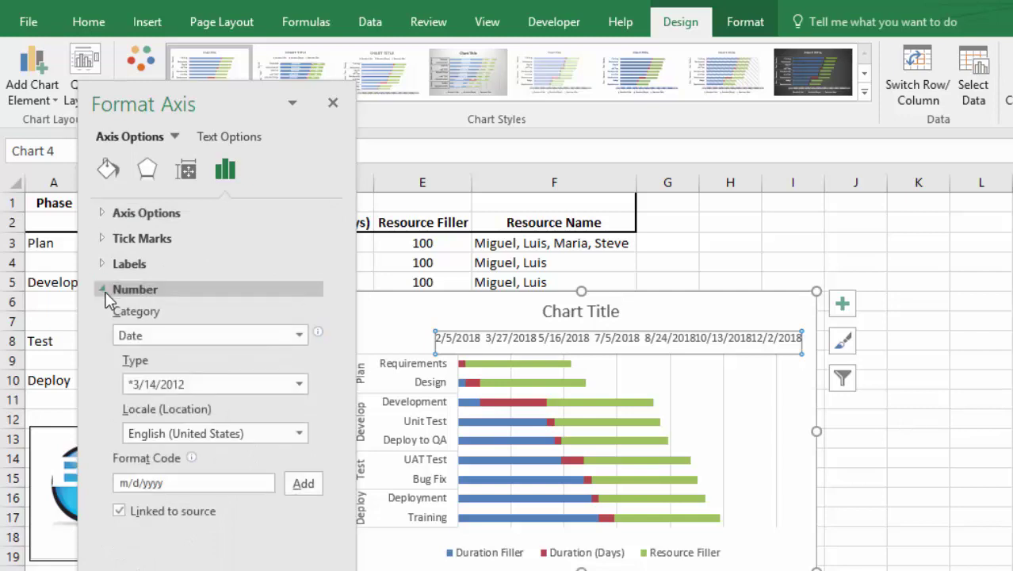
left_click(157, 388)
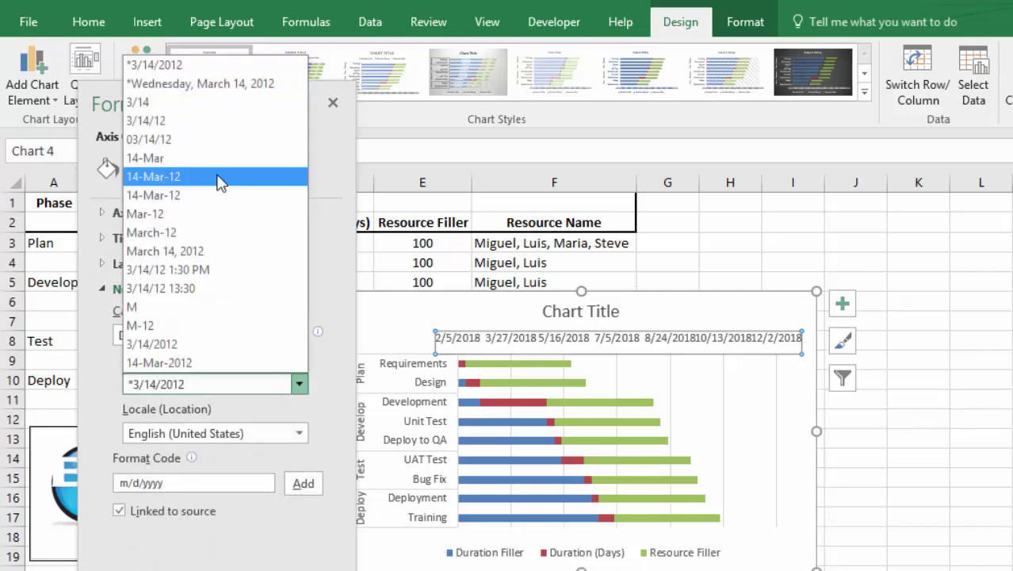
left_click(193, 106)
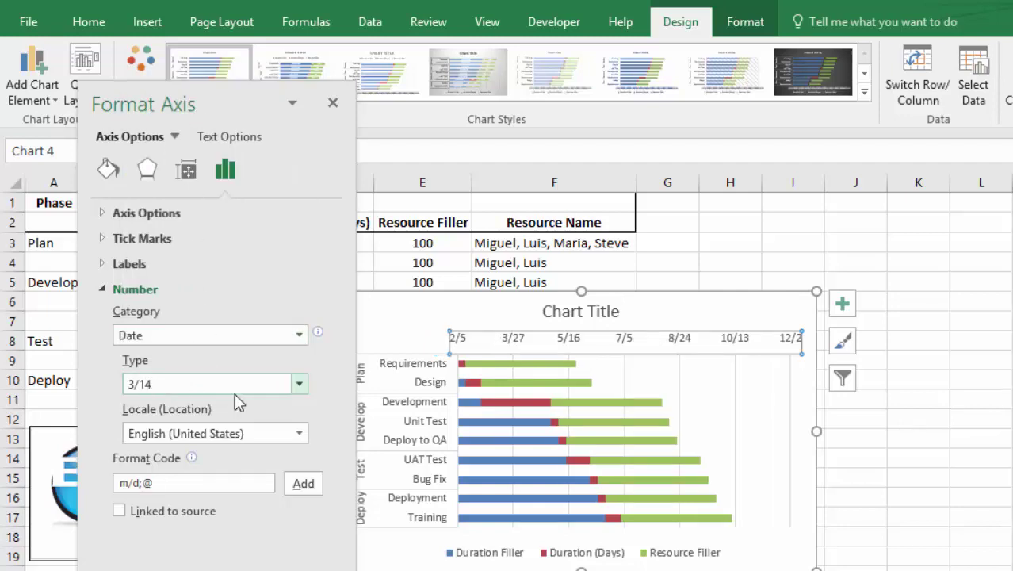
left_click(332, 103)
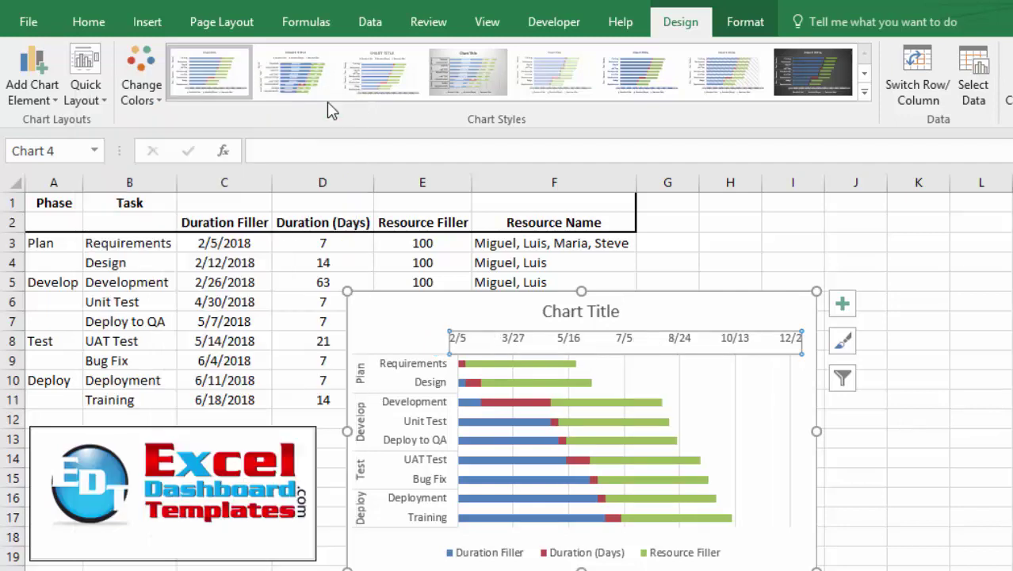
left_click(431, 313)
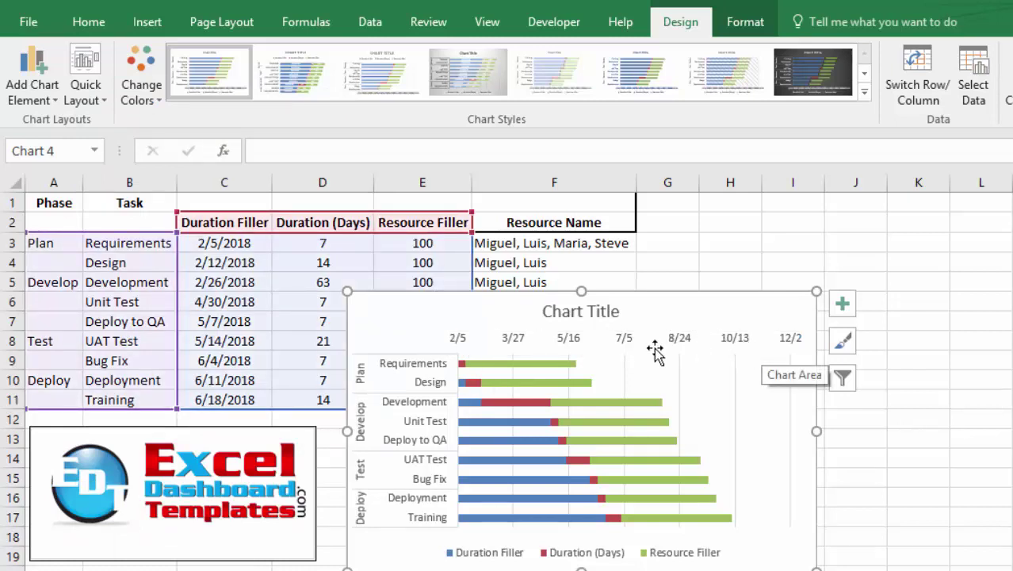
Add Inside Base data labels to the green Resource Filler bars.
left_click(501, 362)
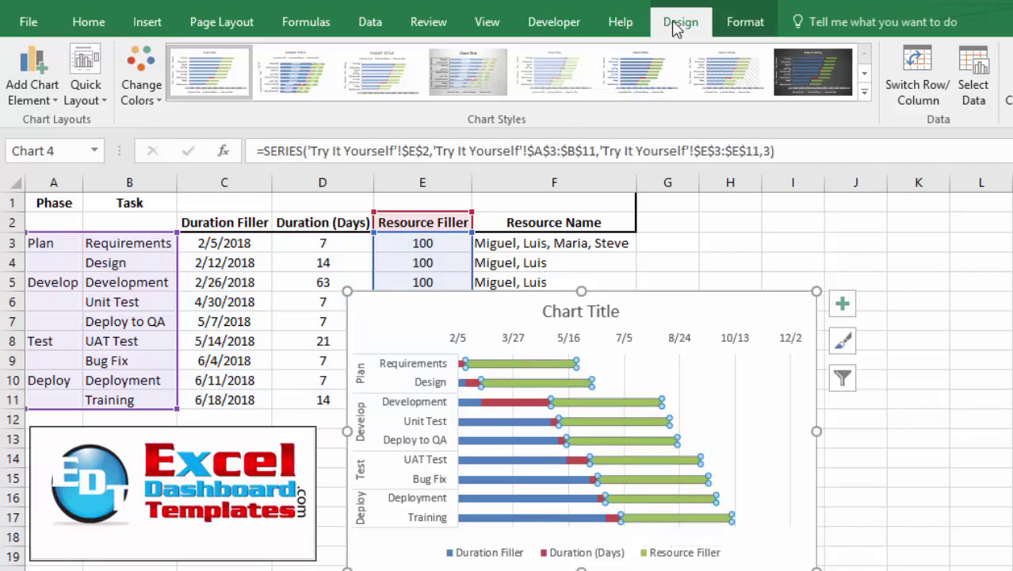
left_click(41, 99)
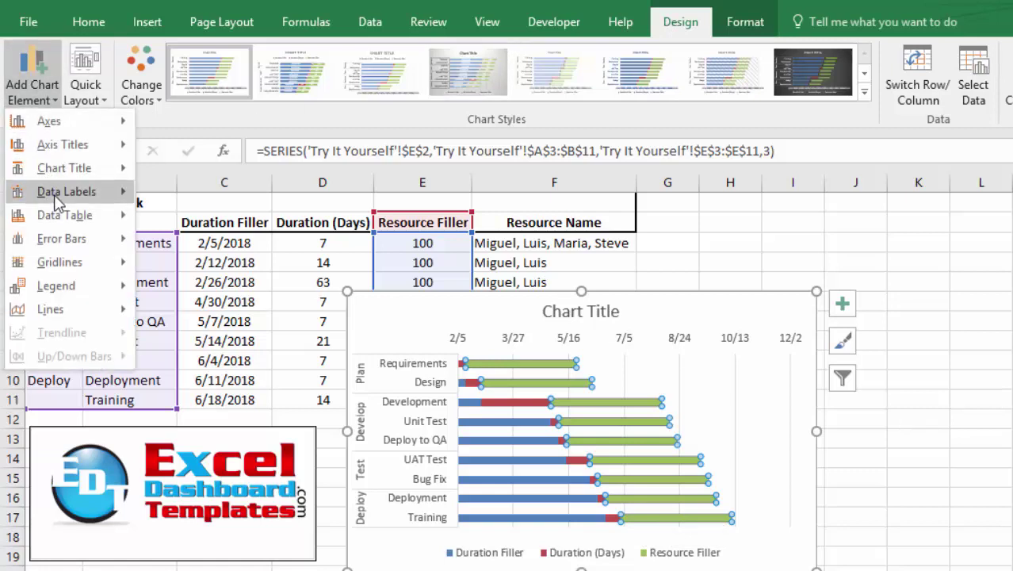
mouse_move(117, 197)
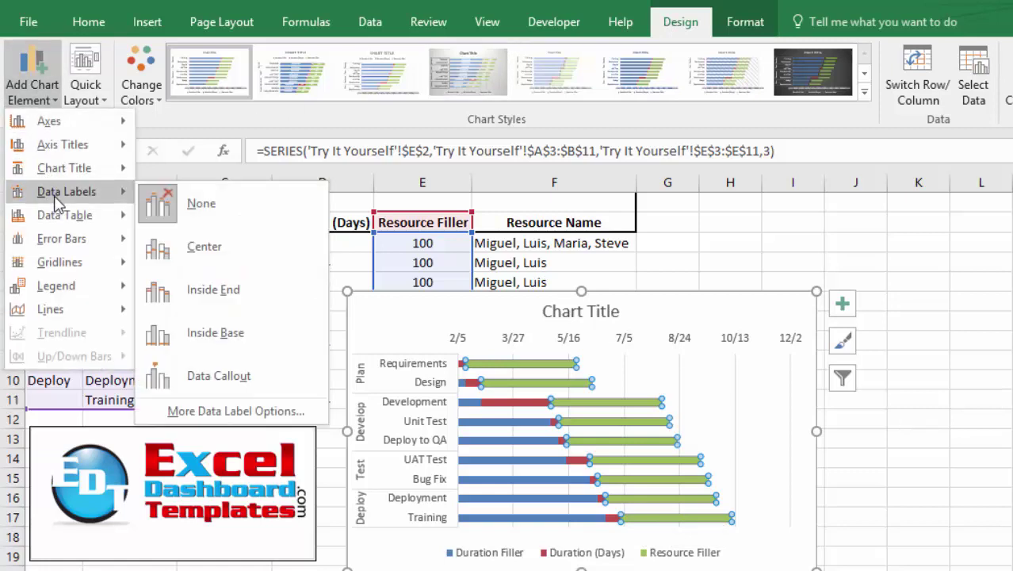
left_click(216, 333)
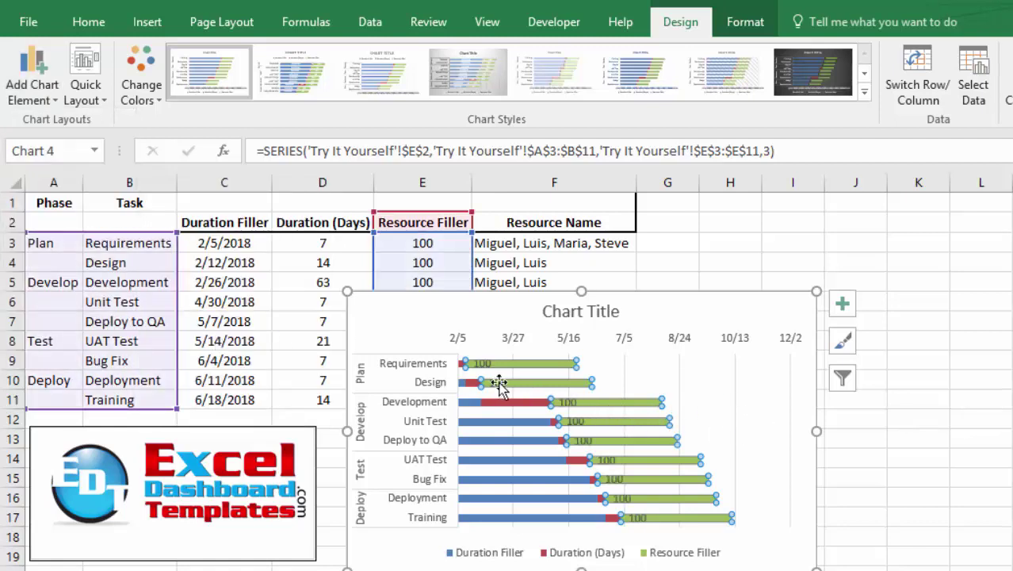
left_click(750, 544)
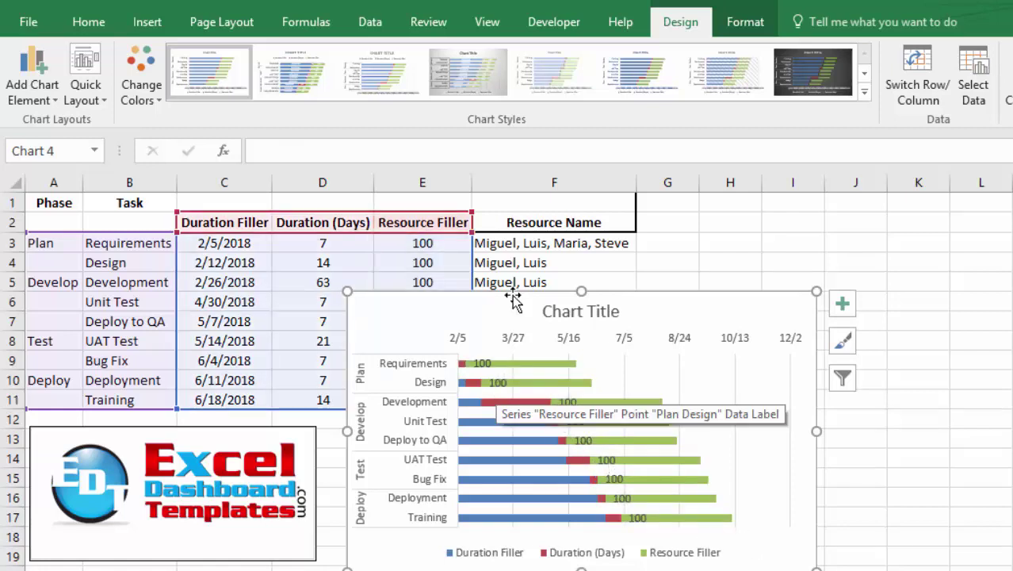
Move the chart right of the table and expand Label Contains for the Resource Filler labels.
double_click(482, 361)
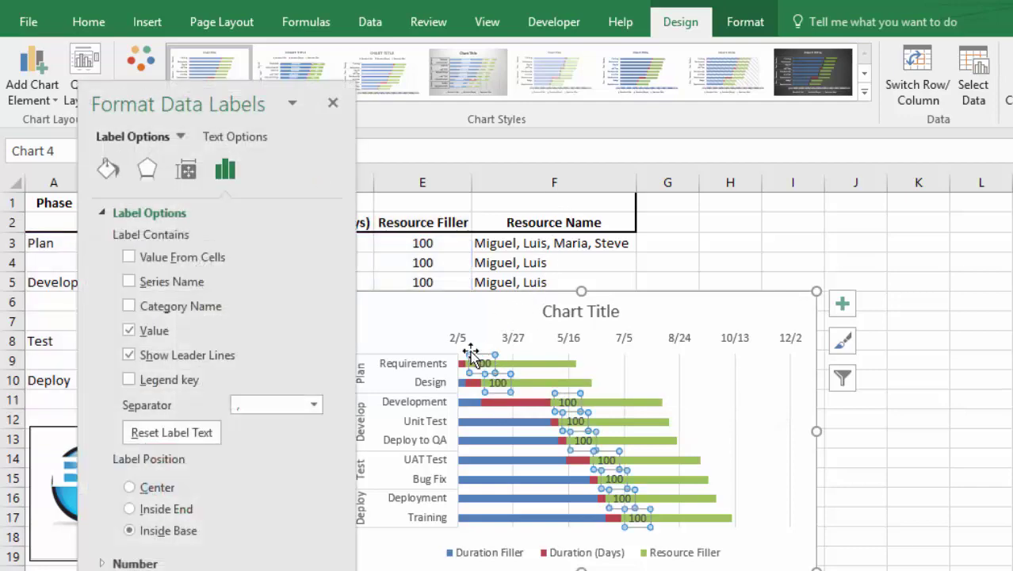
left_click_drag(255, 101, 316, 196)
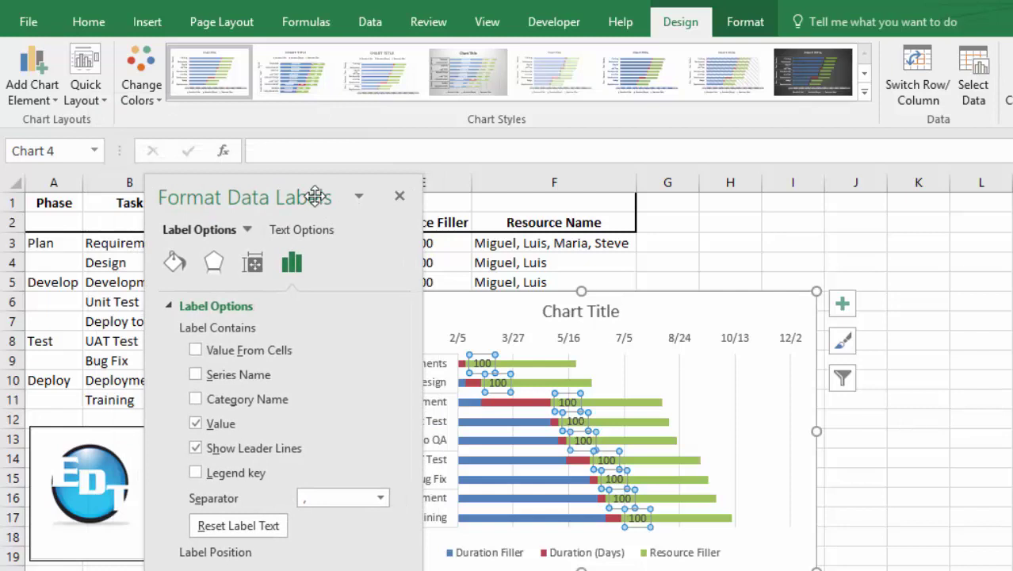
left_click_drag(515, 286, 821, 256)
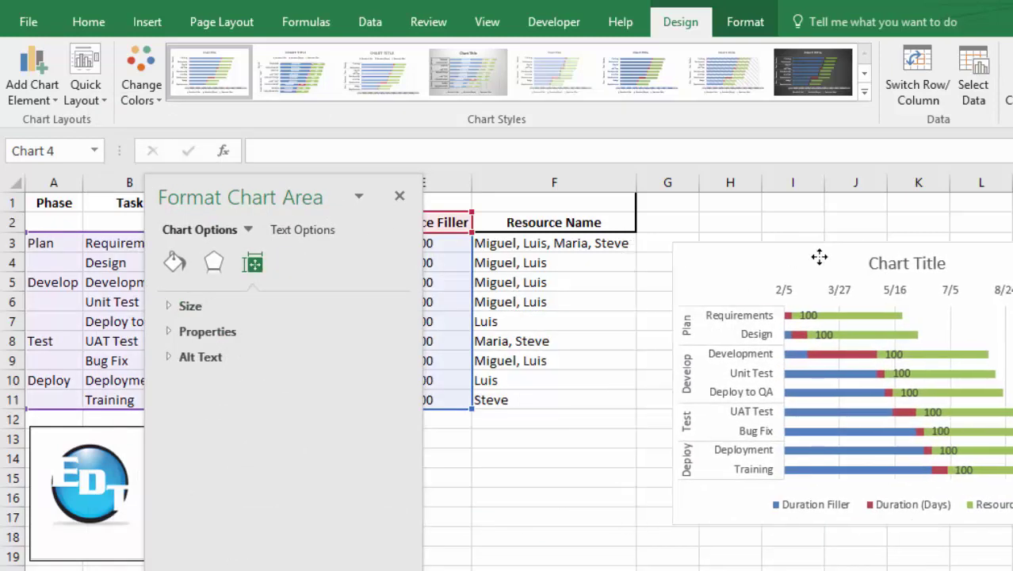
left_click(816, 338)
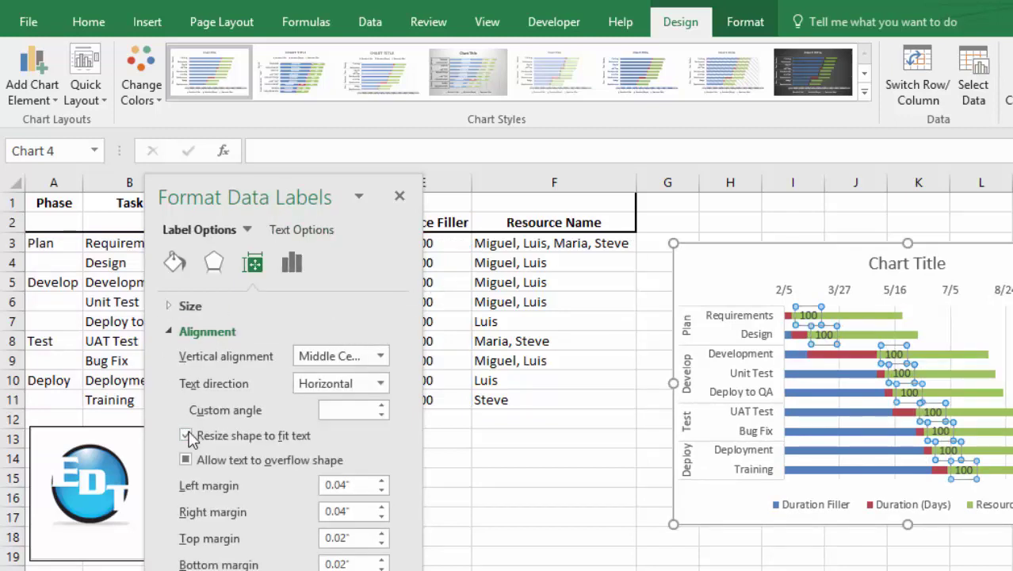
left_click(168, 306)
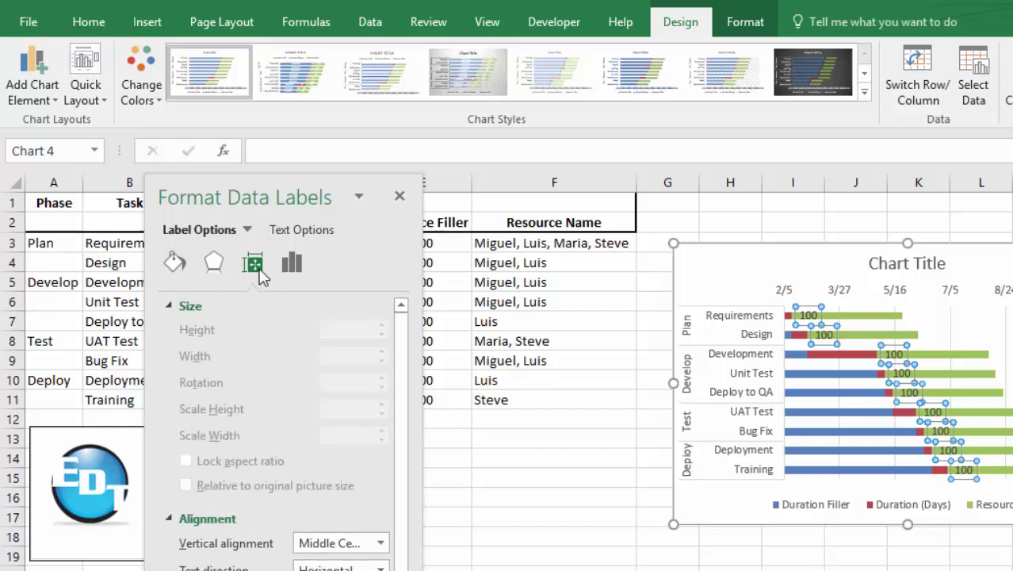
left_click(292, 266)
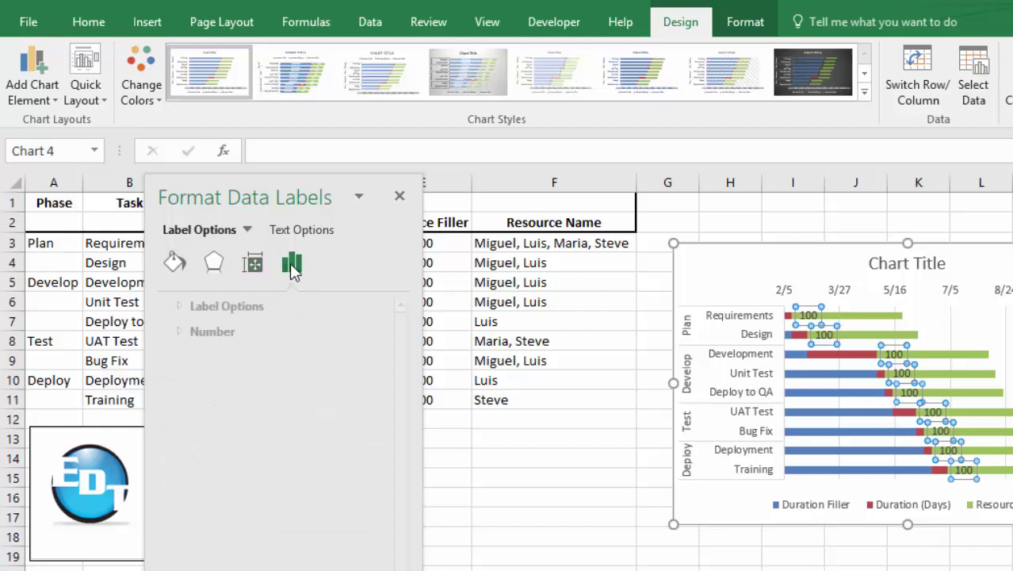
left_click(178, 306)
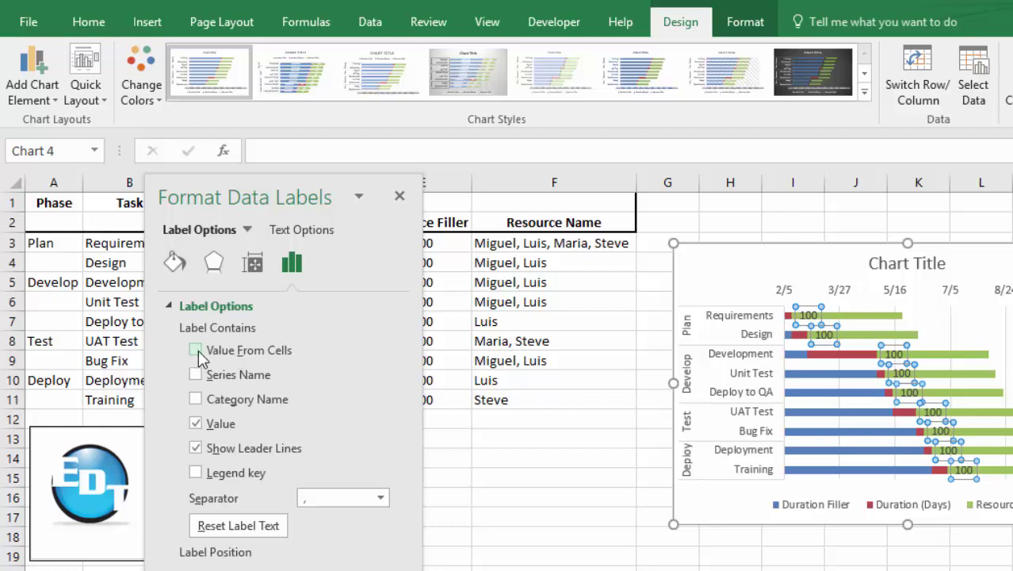
Label the bars with Value From Cells F3:F11, untick Value, and shift the chart left.
left_click(195, 350)
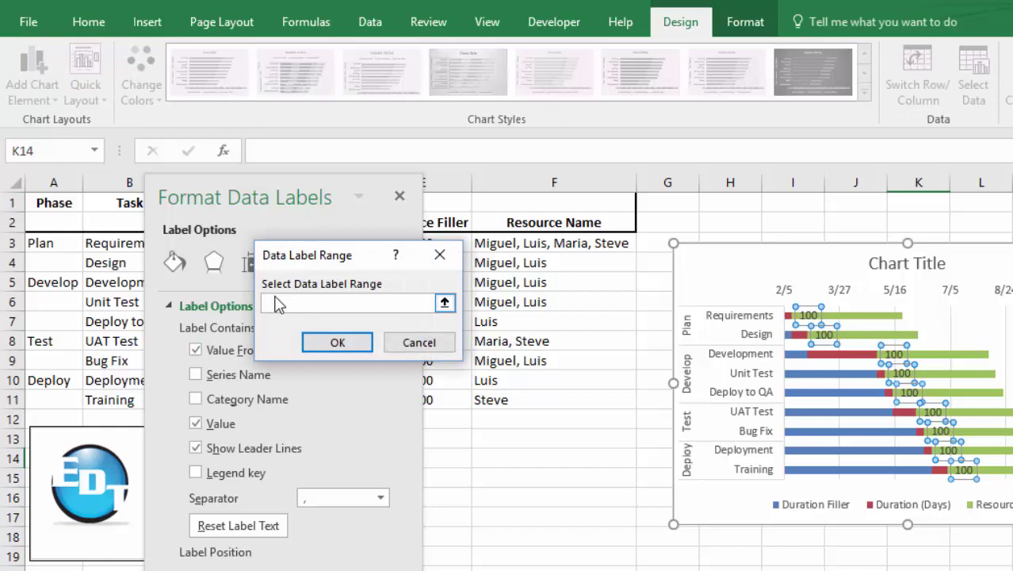
left_click_drag(337, 252, 289, 211)
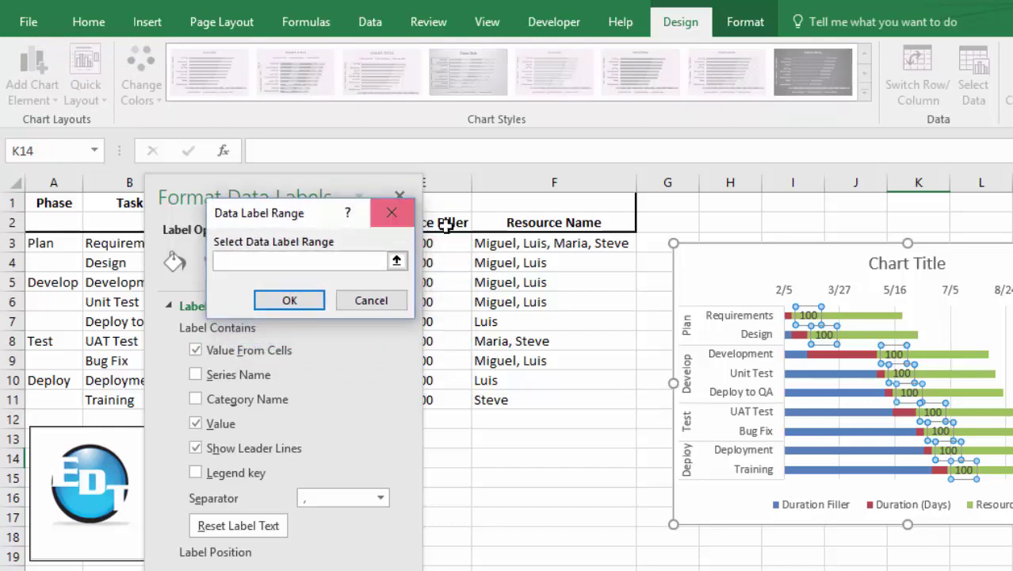
left_click(502, 252)
left_click_drag(503, 255, 493, 399)
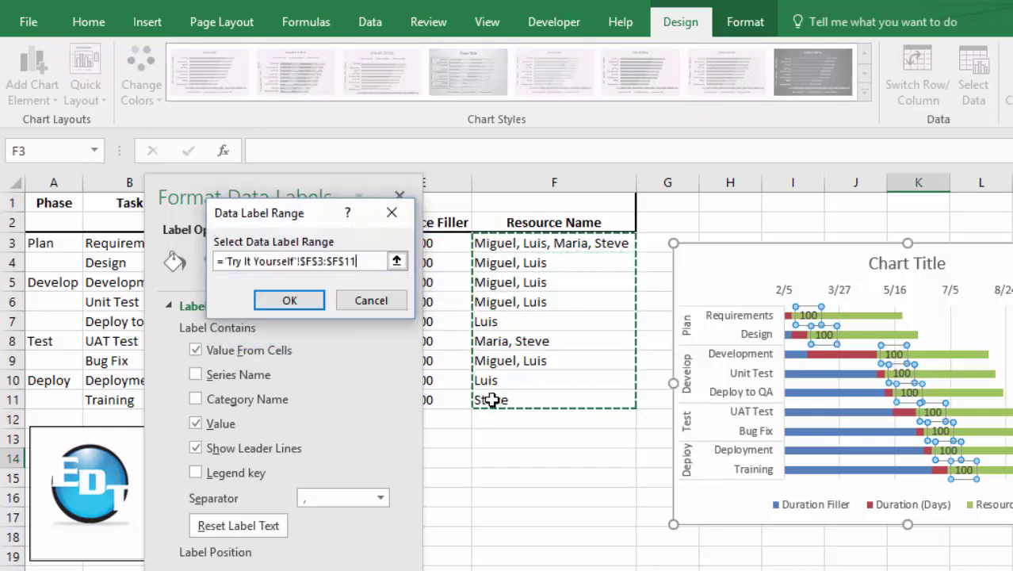
left_click(270, 300)
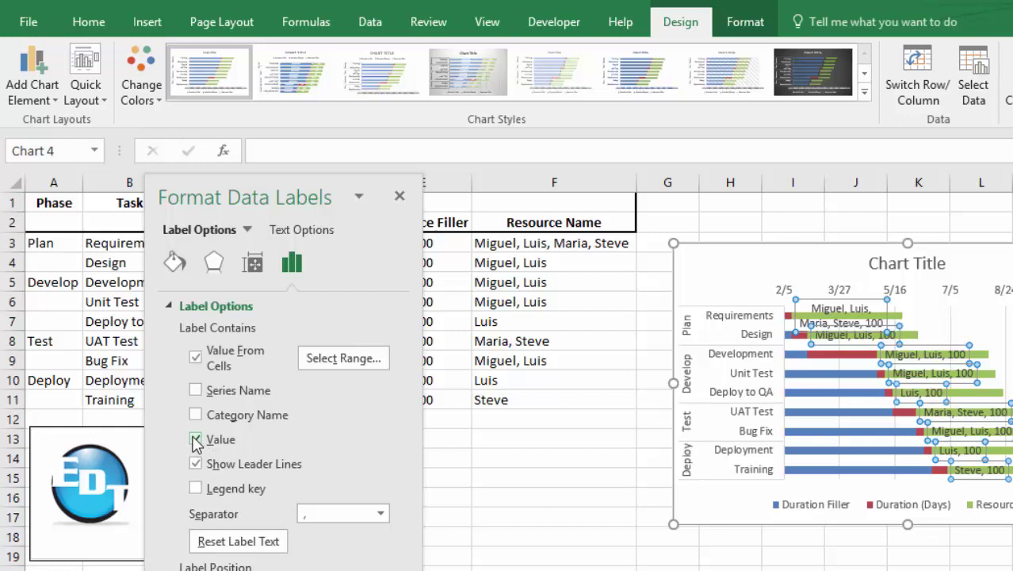
left_click(196, 440)
left_click(400, 195)
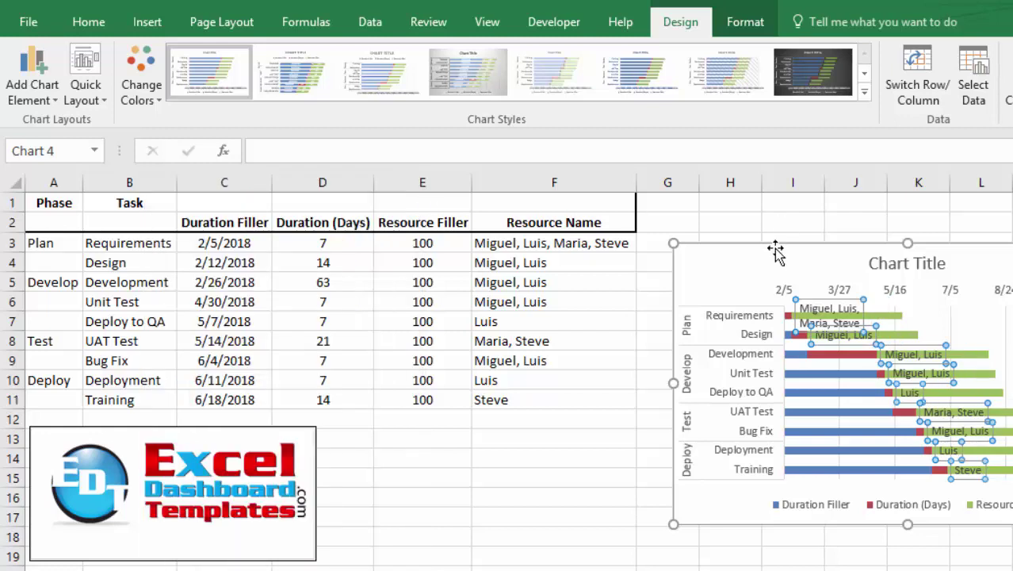
left_click_drag(775, 251, 444, 283)
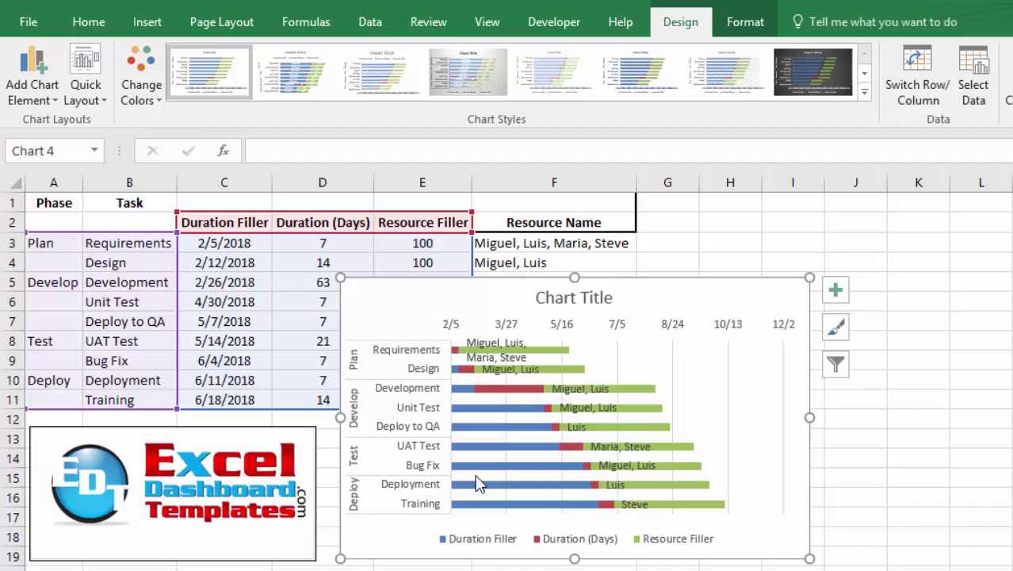
Set the blue Duration Filler series to No fill.
double_click(497, 431)
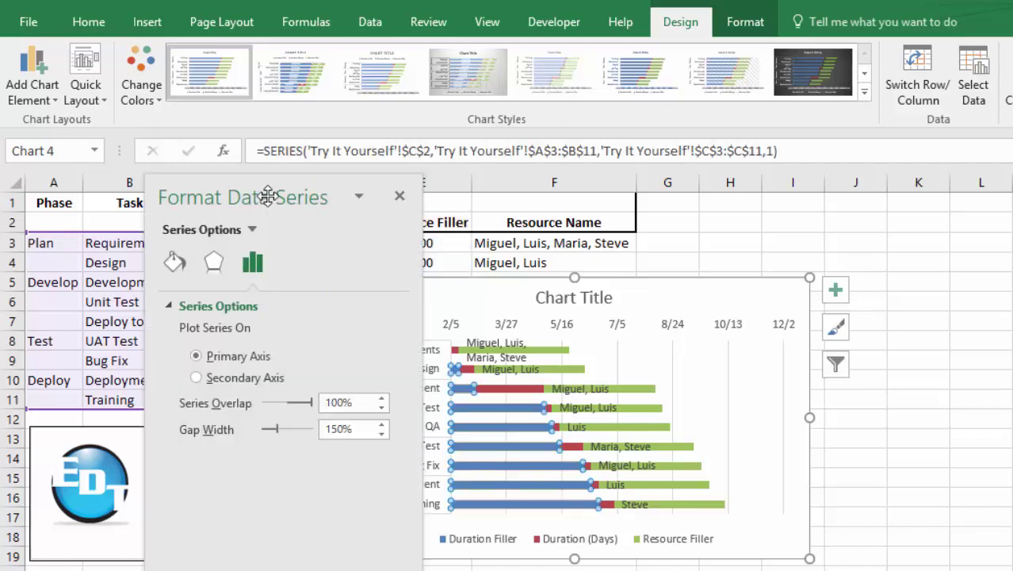
left_click_drag(268, 197, 412, 129)
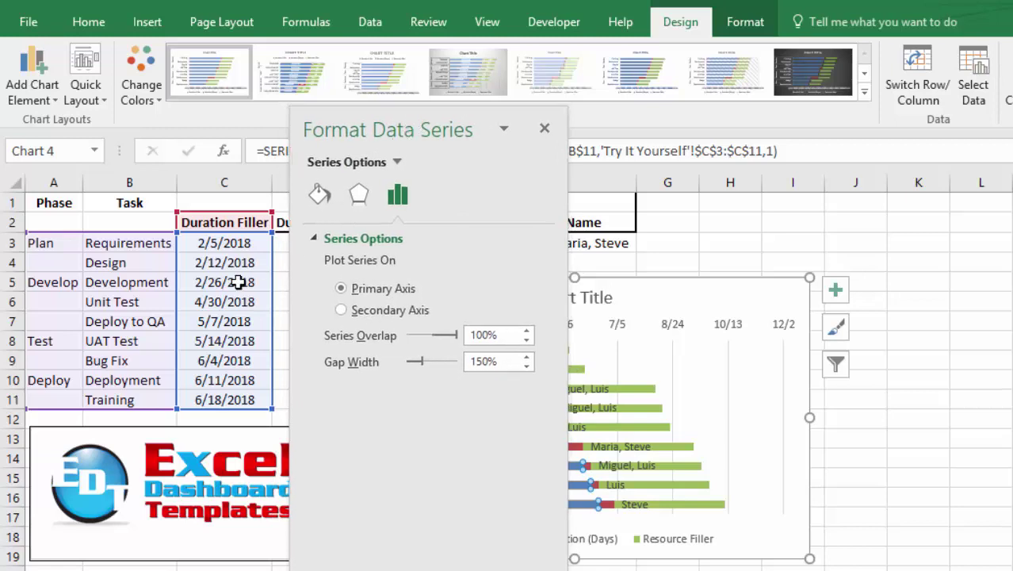
left_click(319, 194)
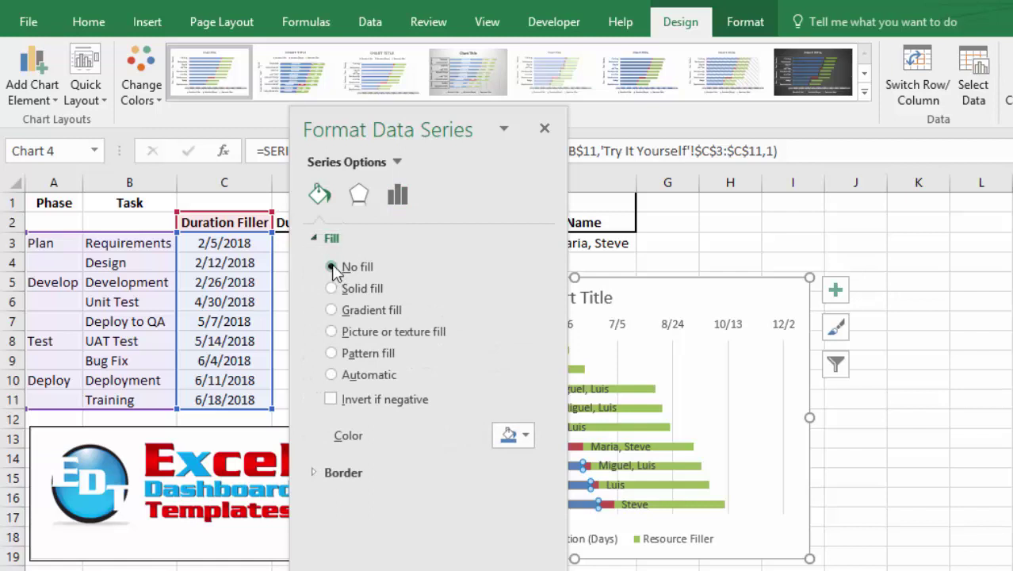
left_click(332, 268)
left_click_drag(421, 129, 251, 109)
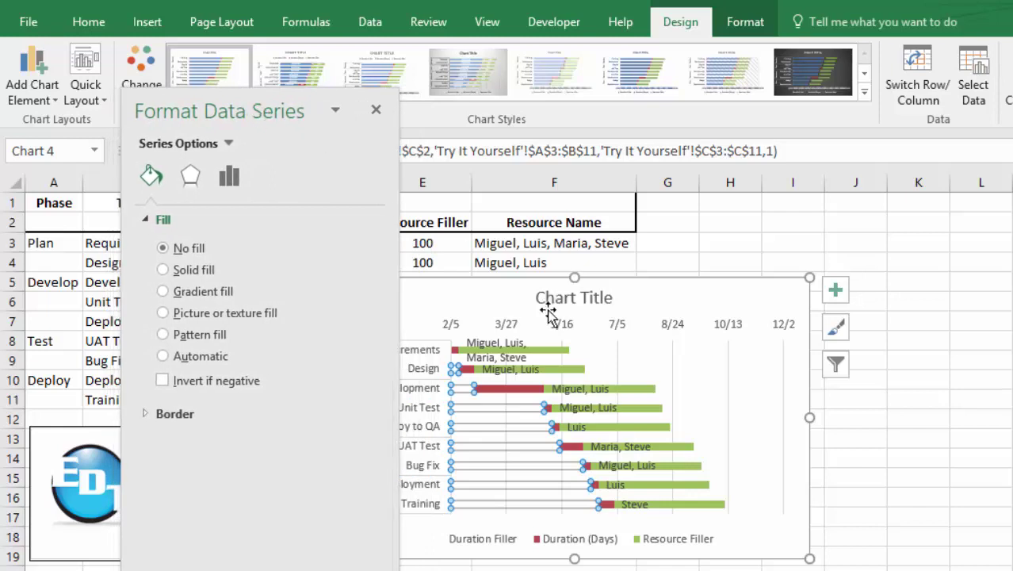
Set the green Resource Filler series to No fill and close the Format pane.
left_click(554, 358)
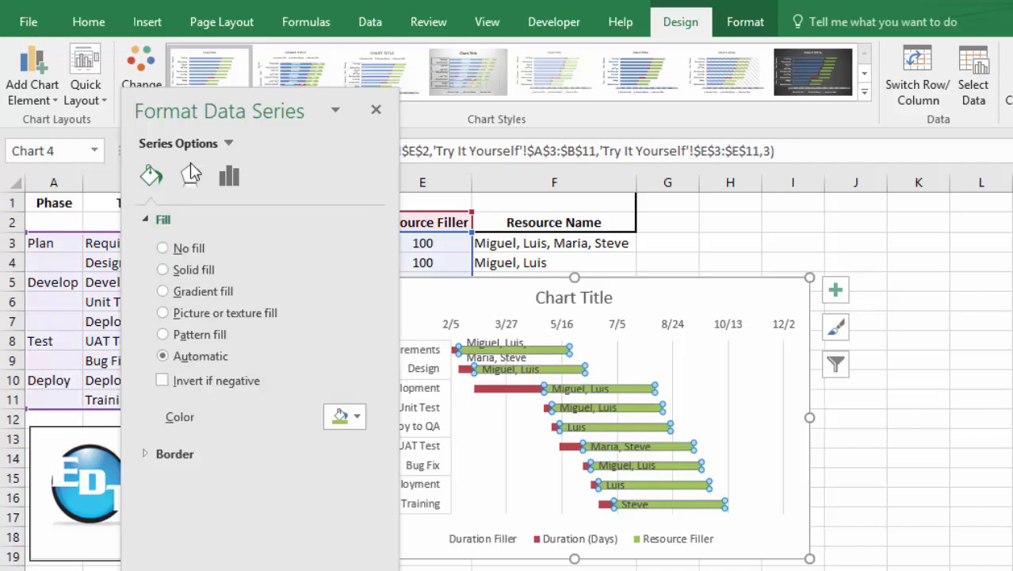
left_click(163, 248)
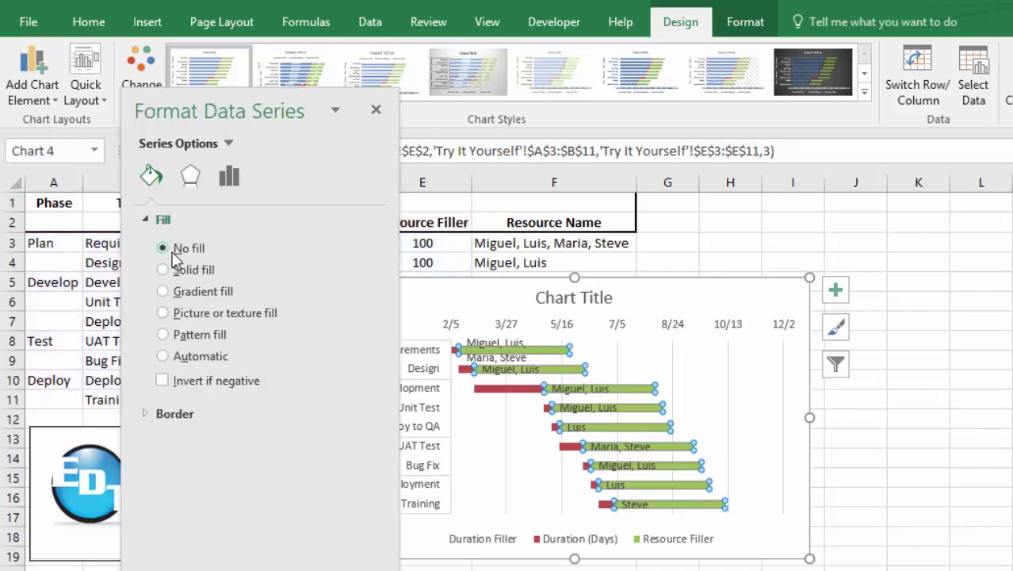
left_click(376, 110)
left_click(676, 240)
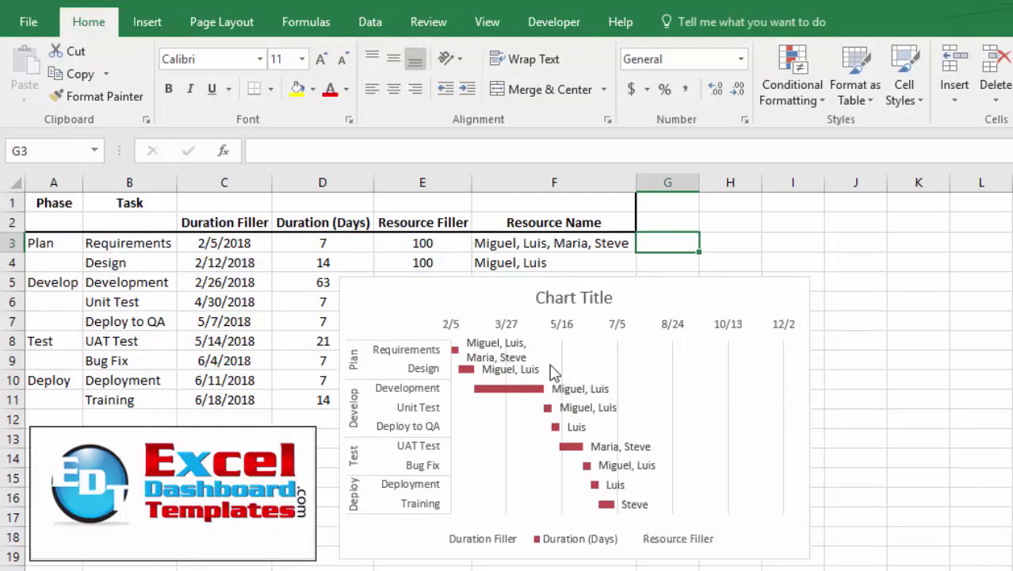
Delete the Chart Title and legend, then drag the chart up and right beside the table.
mouse_move(553, 372)
left_click(403, 301)
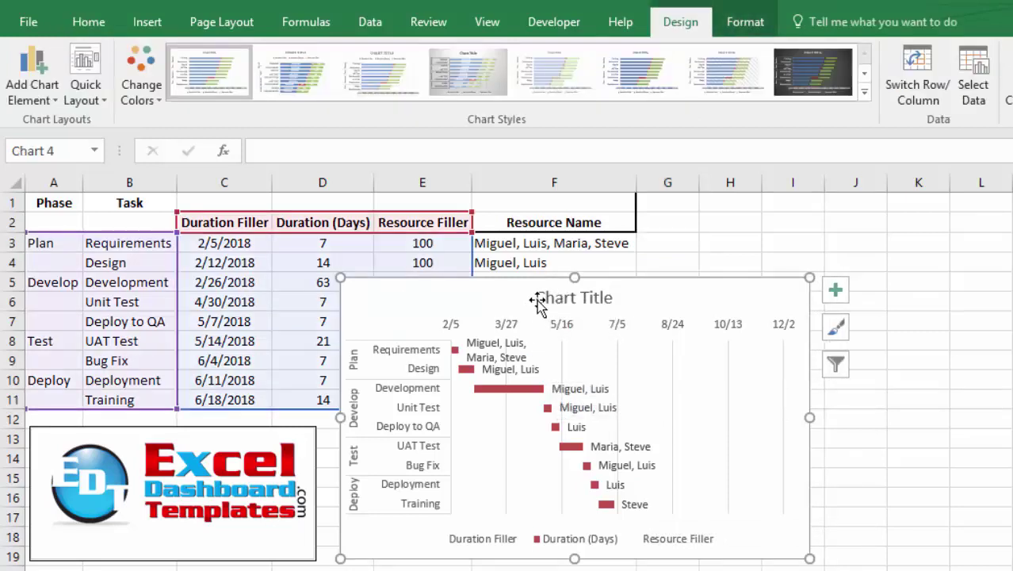
left_click(537, 299)
key("Delete")
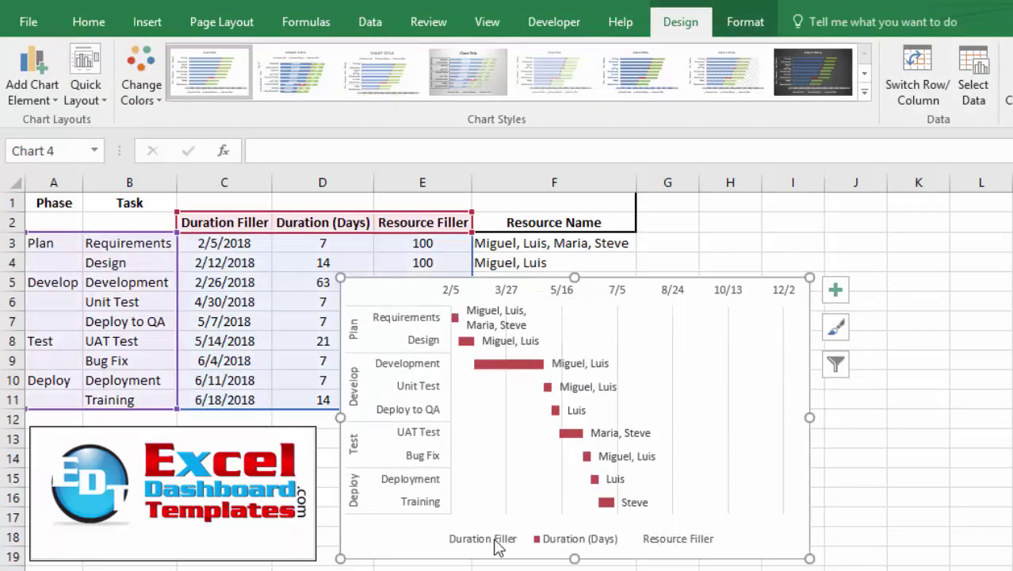
left_click(504, 543)
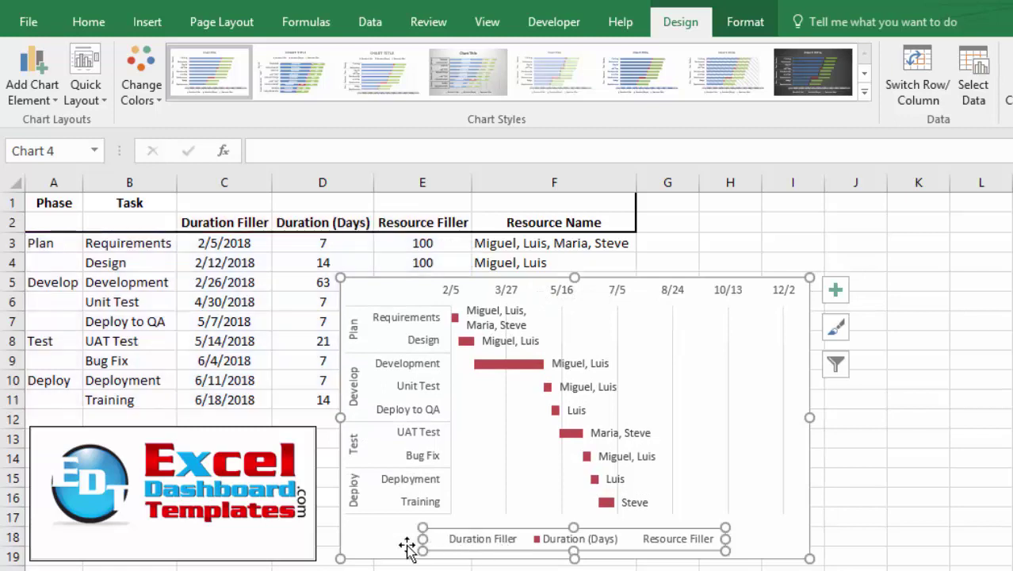
key("Delete")
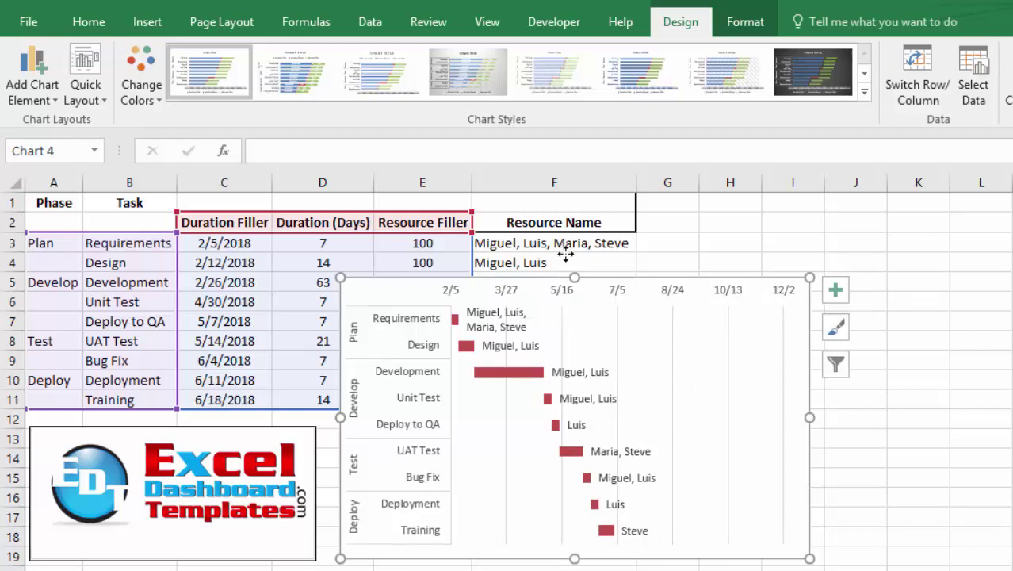
left_click_drag(507, 278, 658, 237)
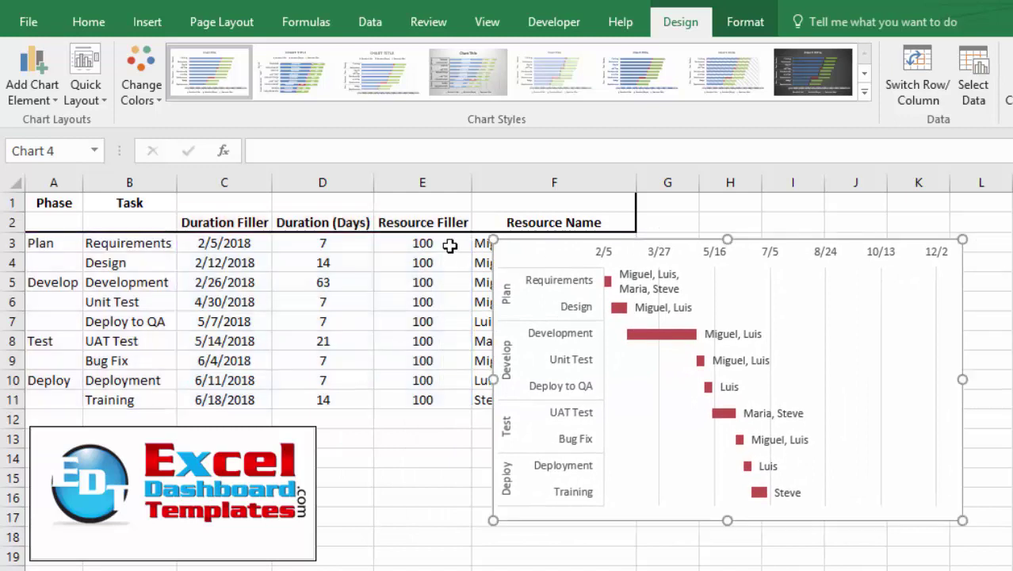
Fill the Resource Filler cells E3:E11 with 0 so the timeline rescales to 2/5–7/15.
left_click(452, 247)
double_click(451, 248)
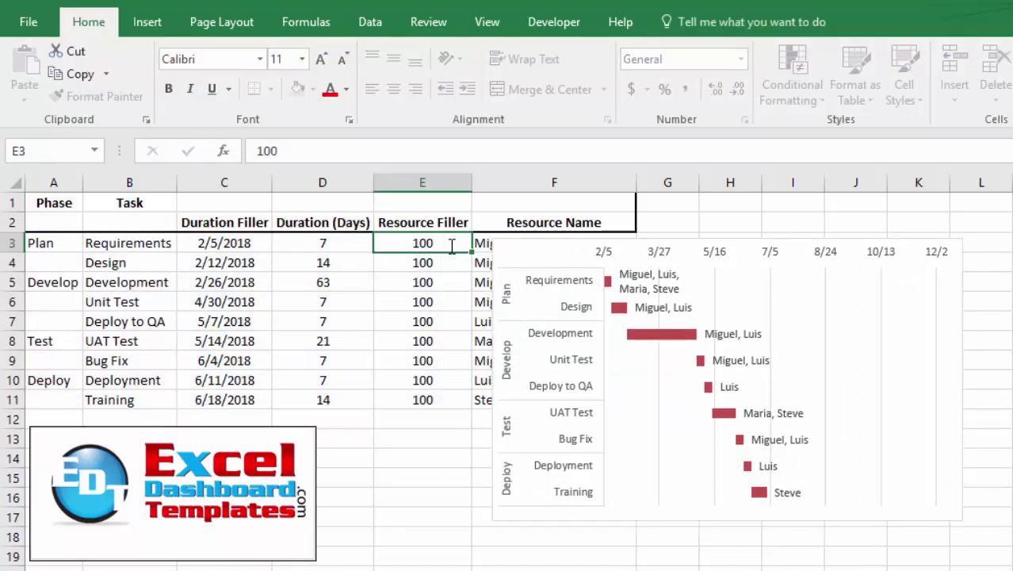
key("Escape")
key("ctrl+shift+Down")
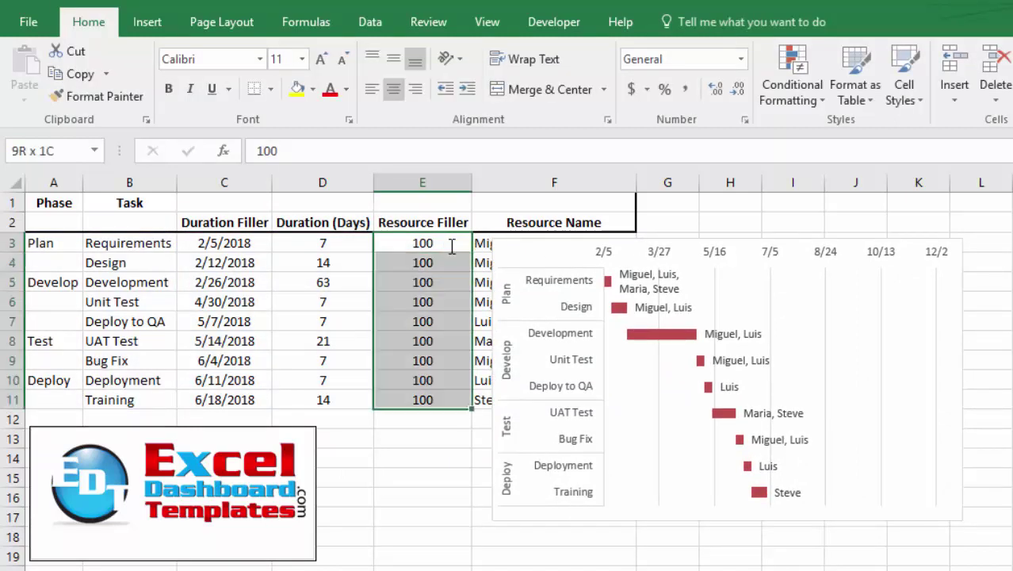
type("0")
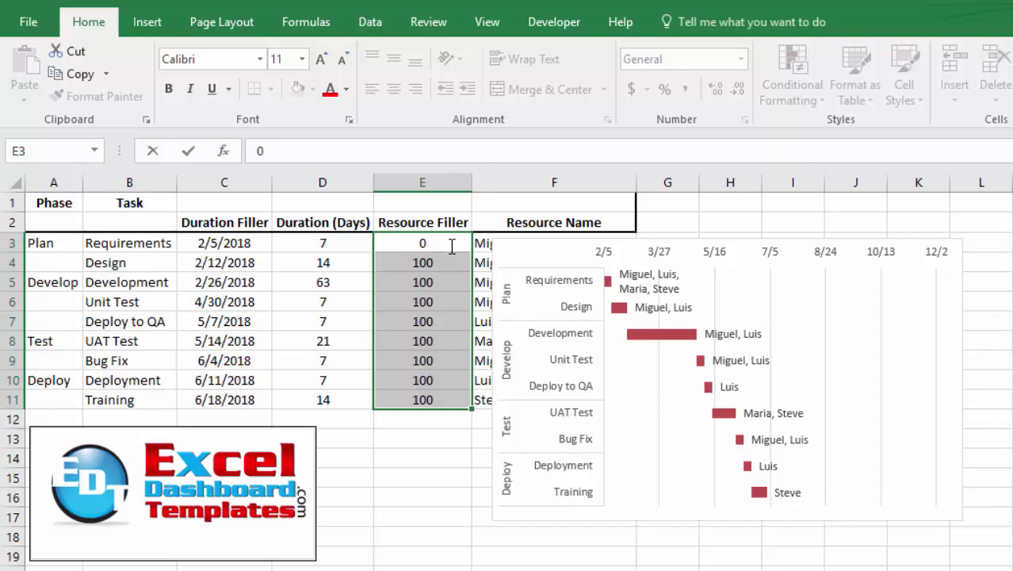
key("ctrl+Return")
key("Down")
key("Down")
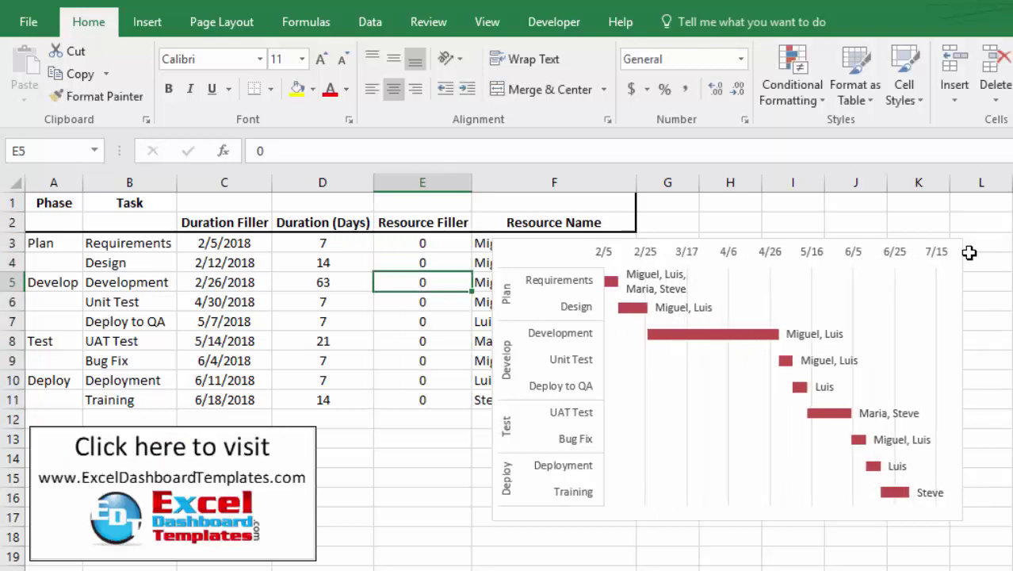
Move the Gantt chart left so it sits over columns D–I.
left_click(958, 250)
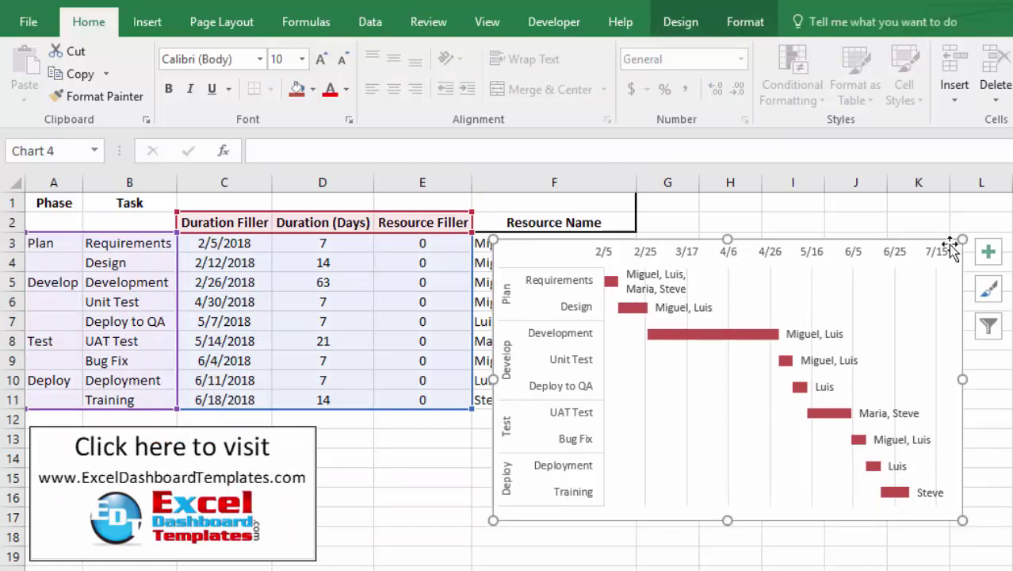
left_click_drag(937, 245, 779, 258)
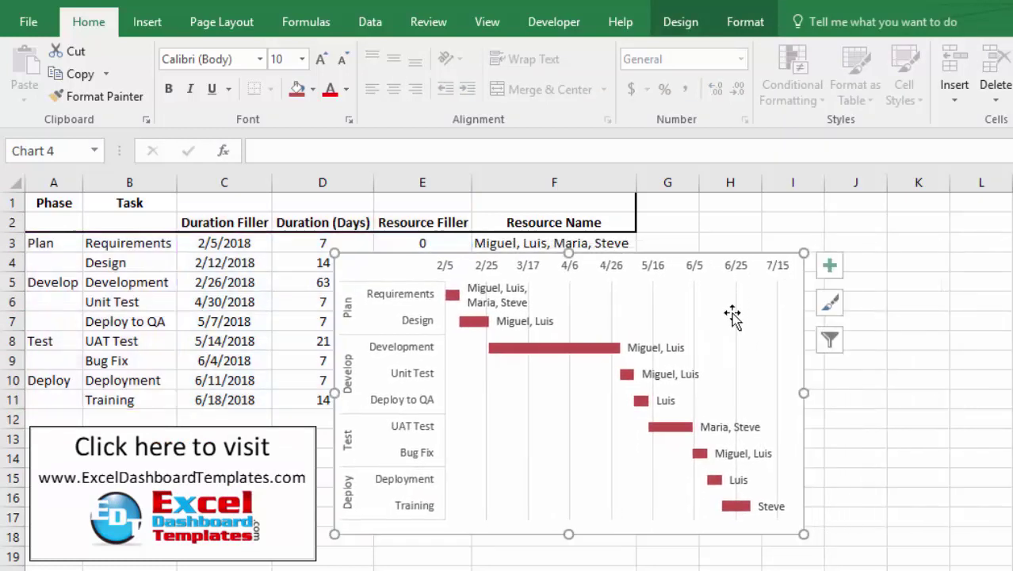
left_click(905, 448)
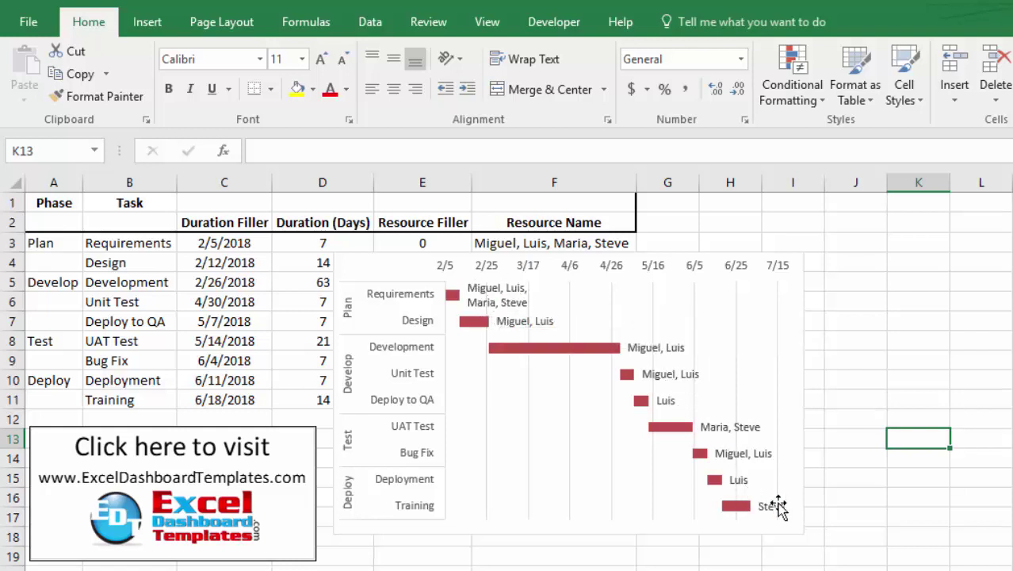
left_click(963, 539)
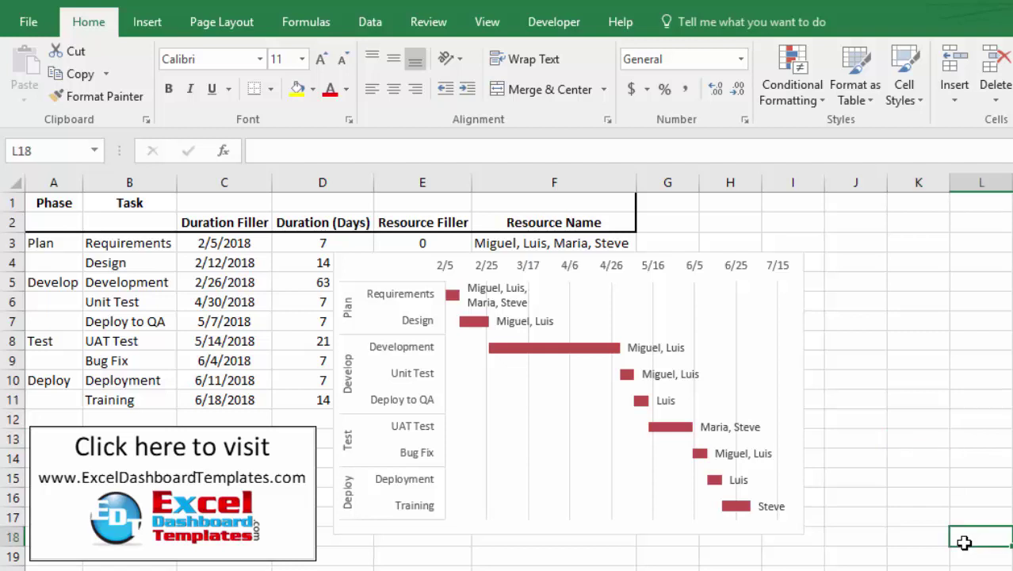